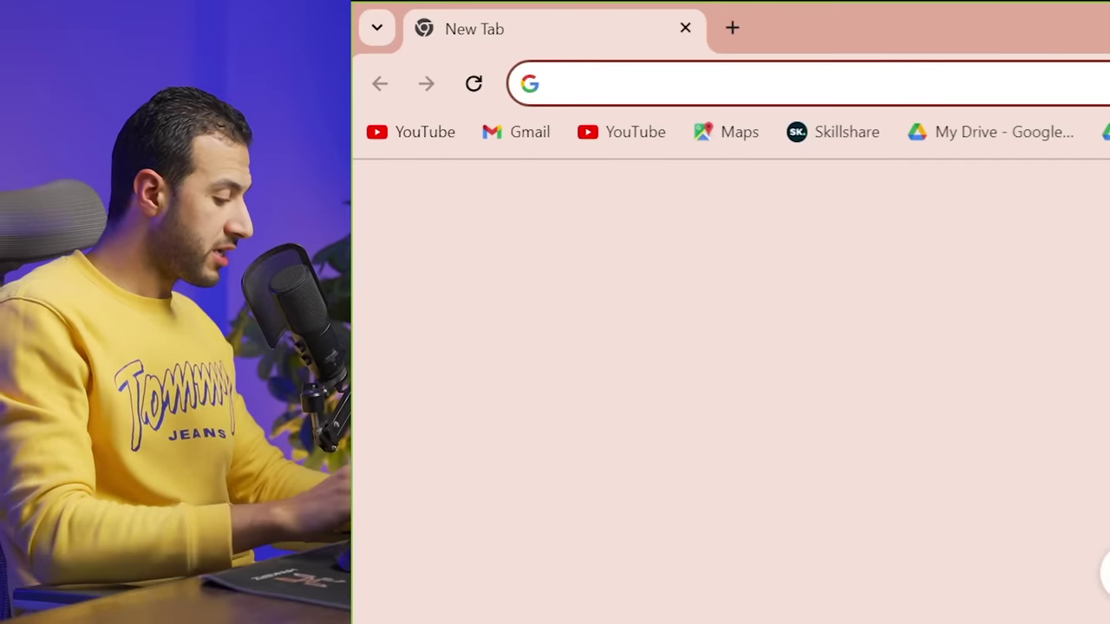
Go to stylar.ai, sign up with Google, and create a new 1536 × 1536 Untitled project.
type("stylar ai")
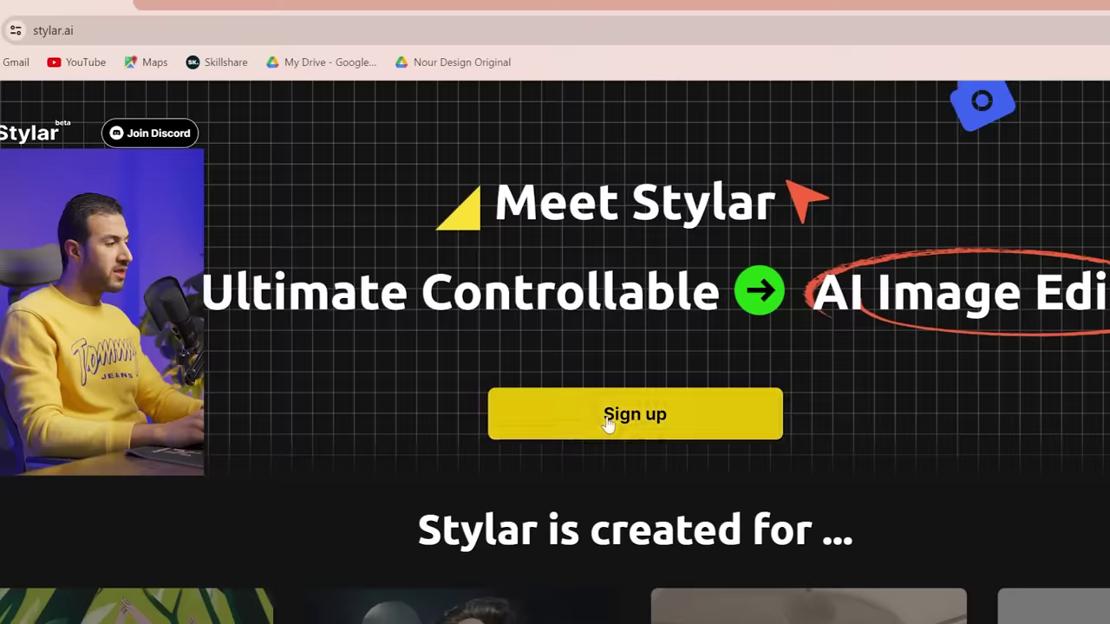
left_click(610, 418)
left_click(627, 337)
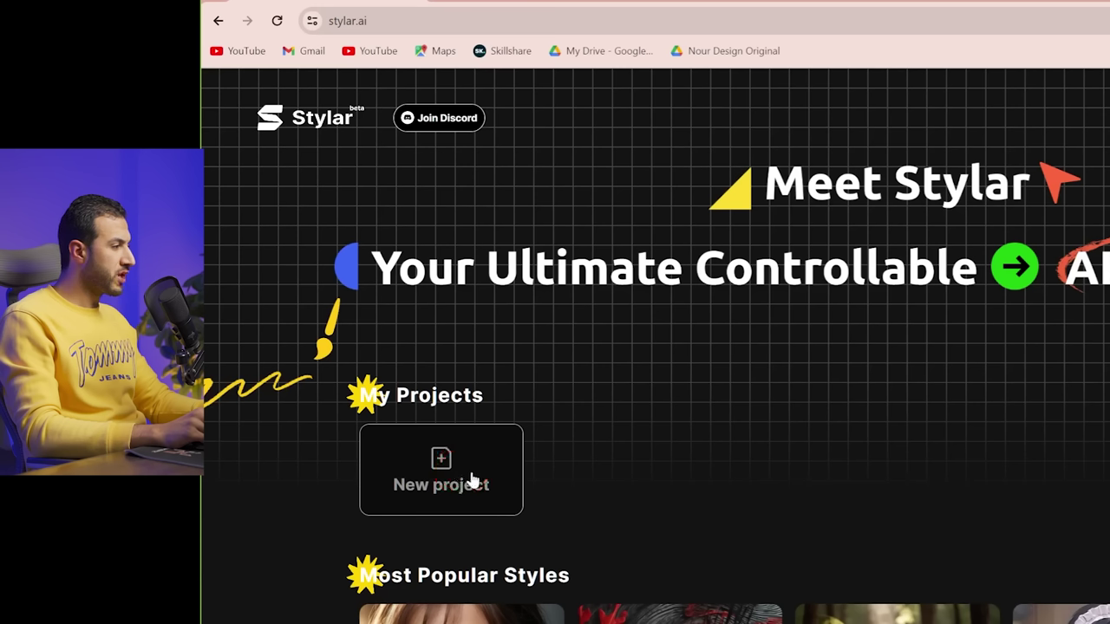
left_click(473, 481)
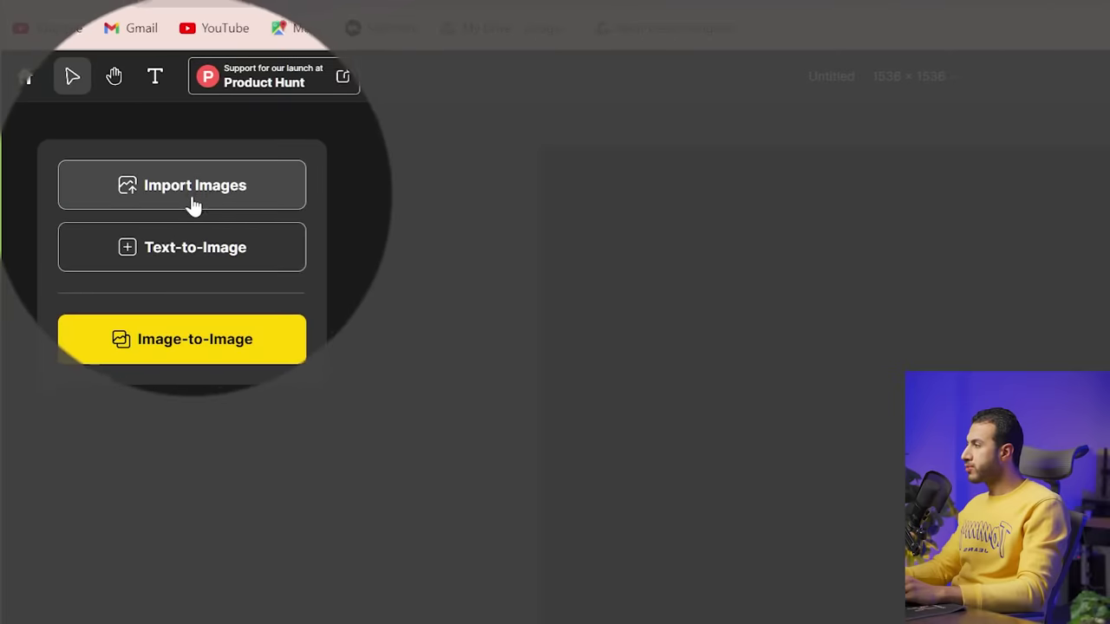
Import the smiling-man portrait, enlarge it to fill the artboard, and bring up Image-to-Image settings.
left_click(192, 199)
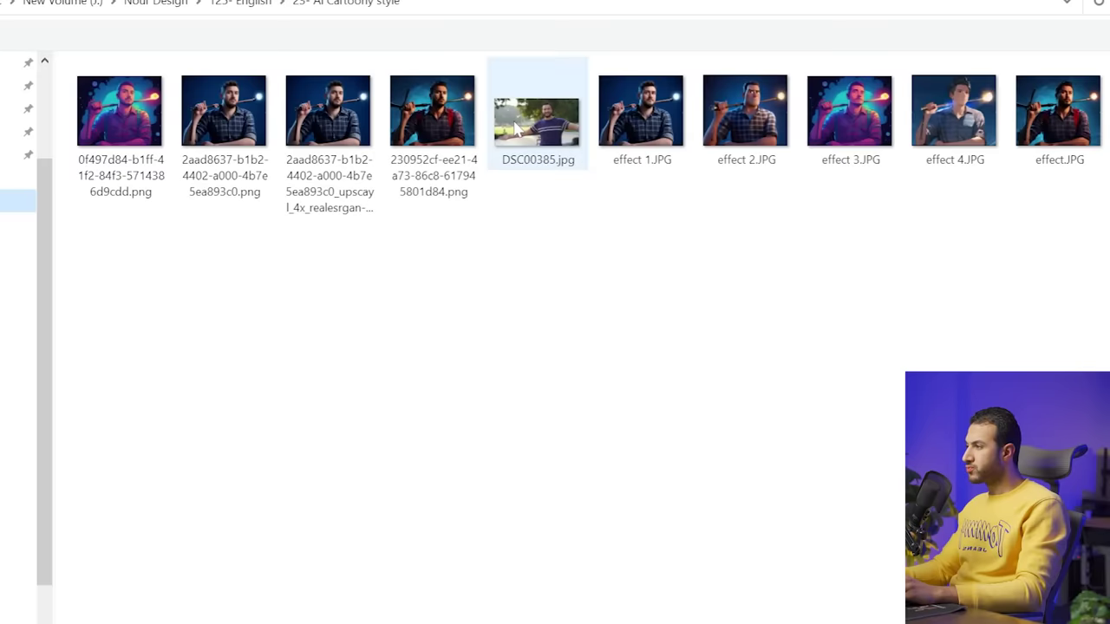
double_click(516, 121)
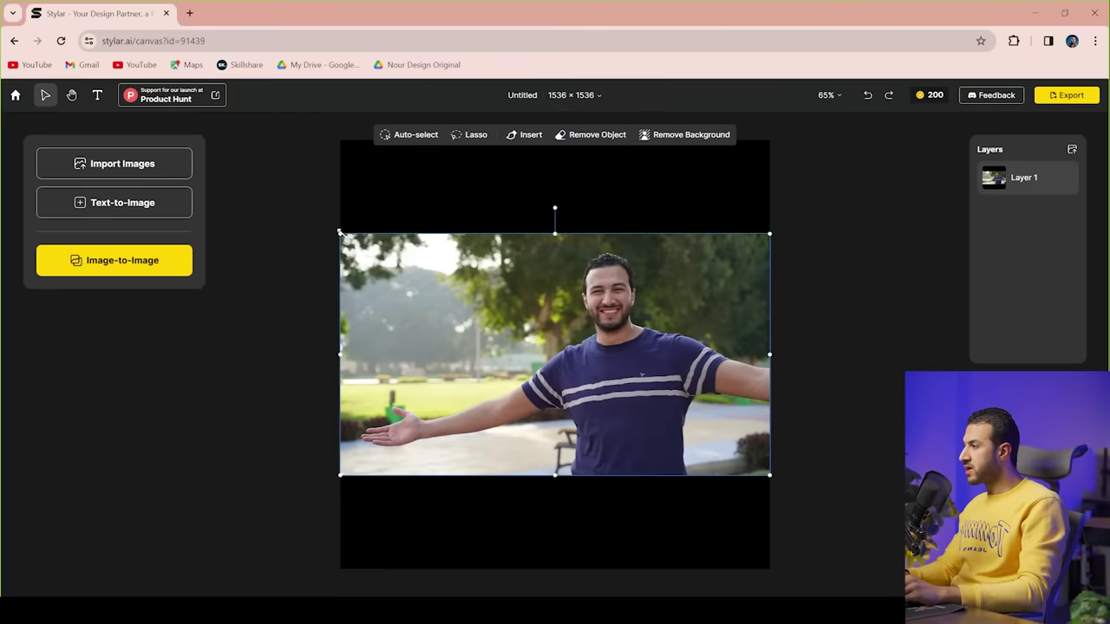
left_click_drag(339, 232, 159, 104)
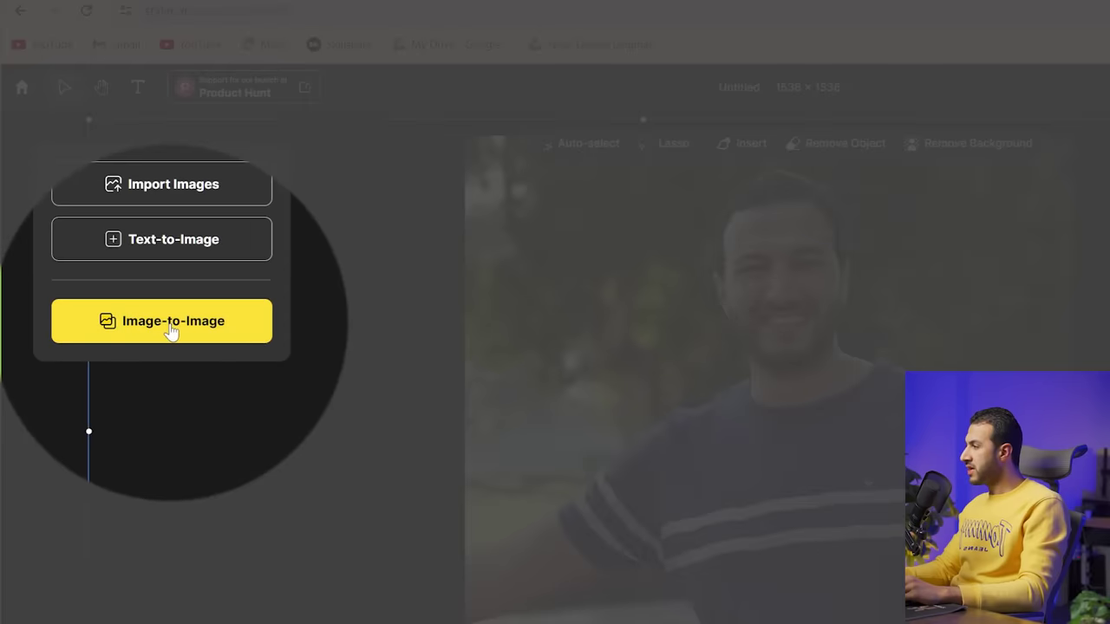
left_click(201, 323)
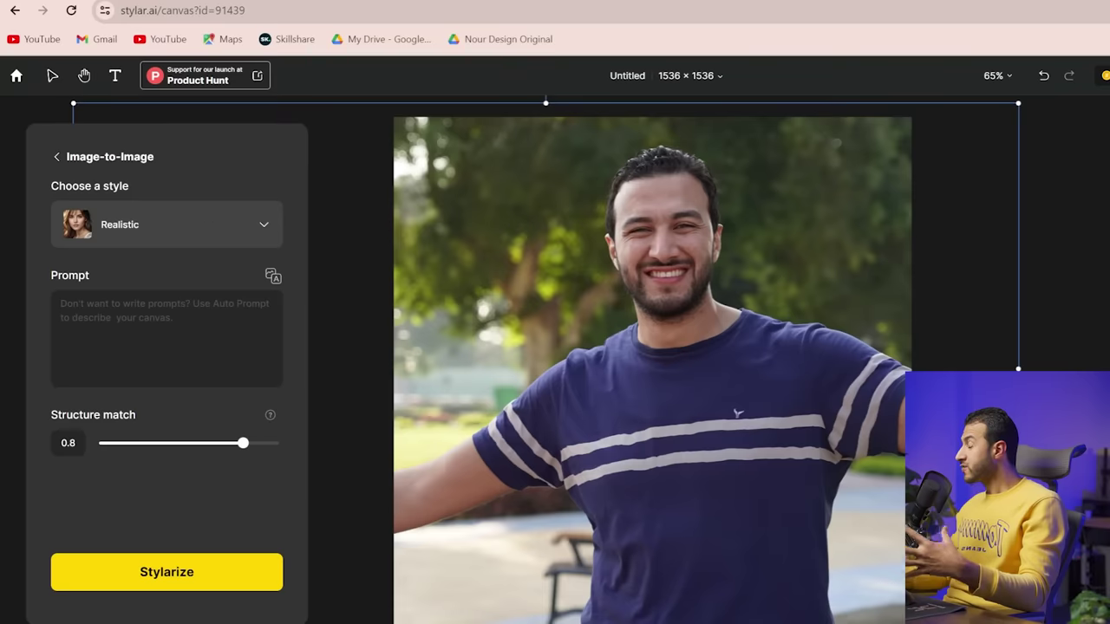
Keep the Realistic style and Auto Prompt a description of the man in a blue striped shirt.
left_click(262, 234)
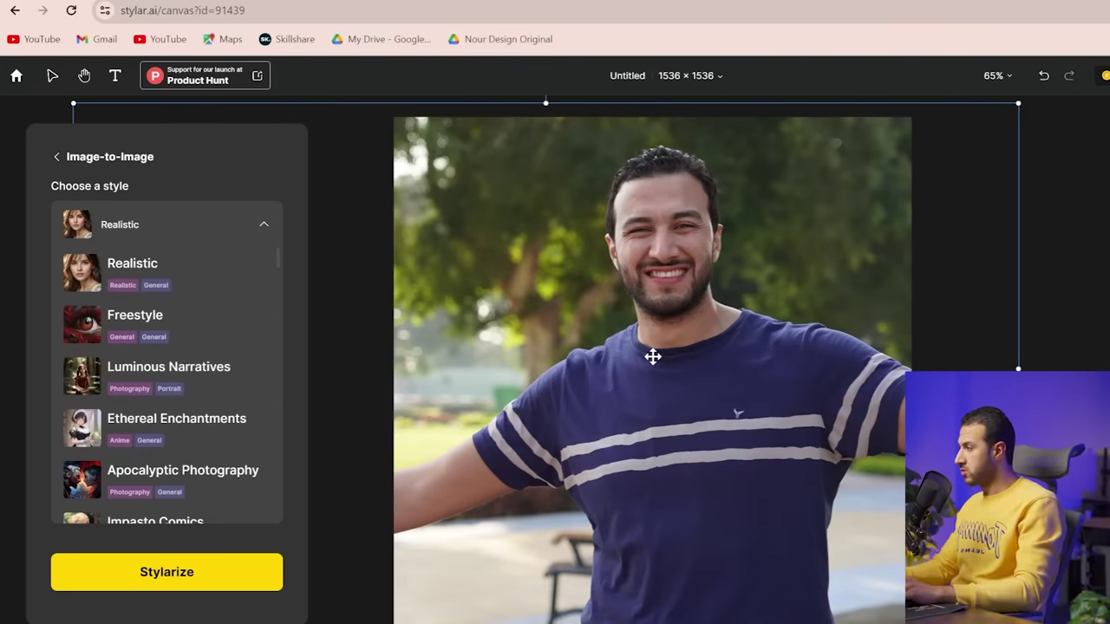
left_click(230, 215)
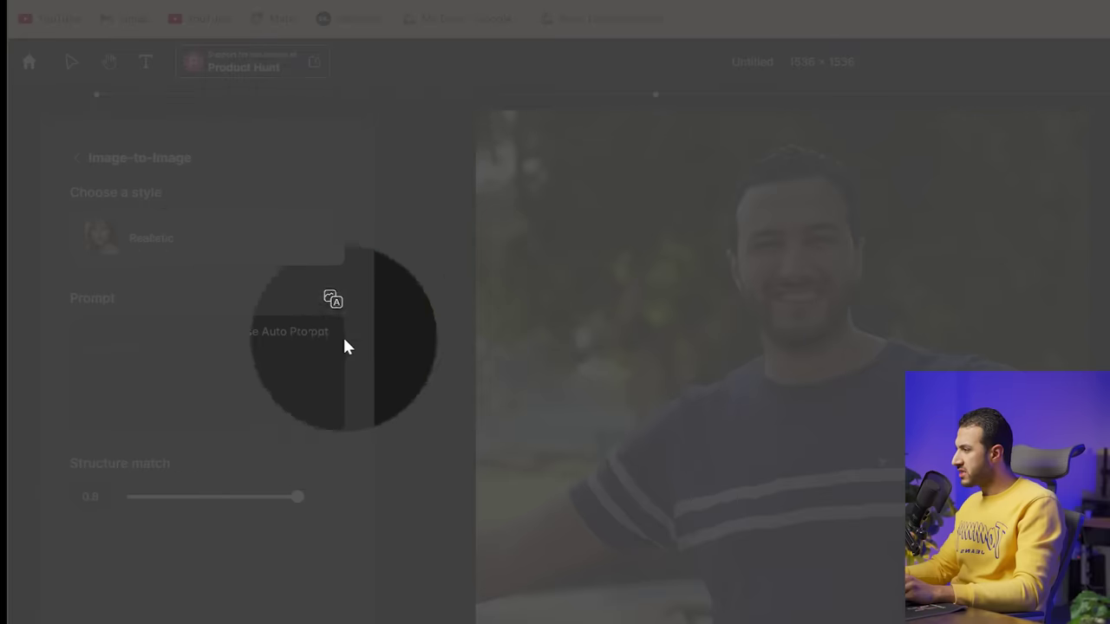
left_click(333, 301)
left_click_drag(327, 383, 107, 331)
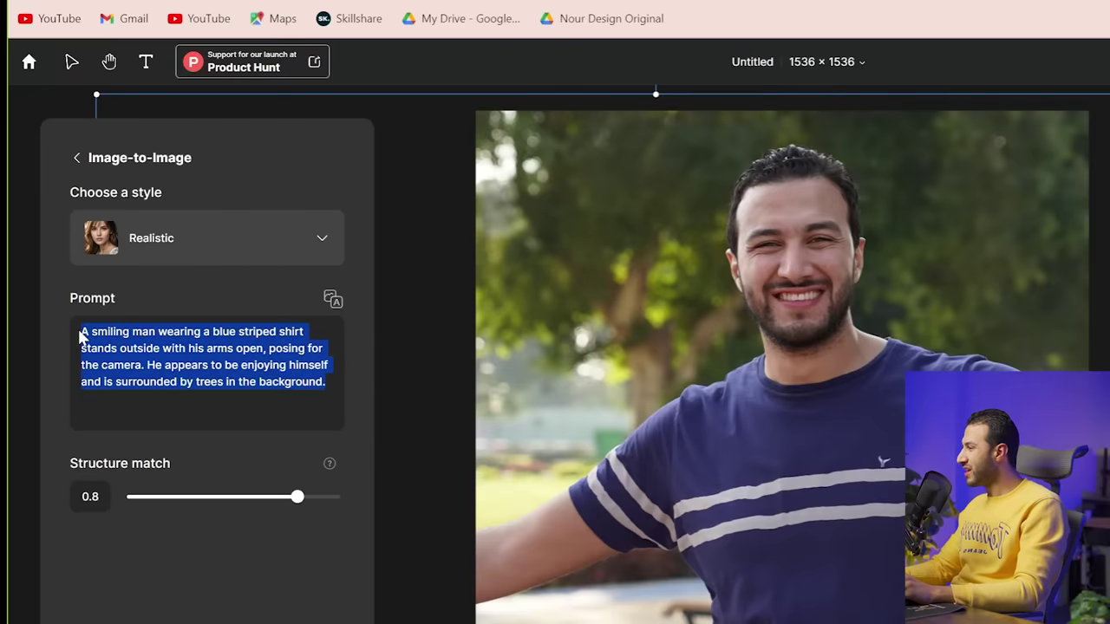
left_click(336, 389)
left_click_drag(327, 383, 80, 344)
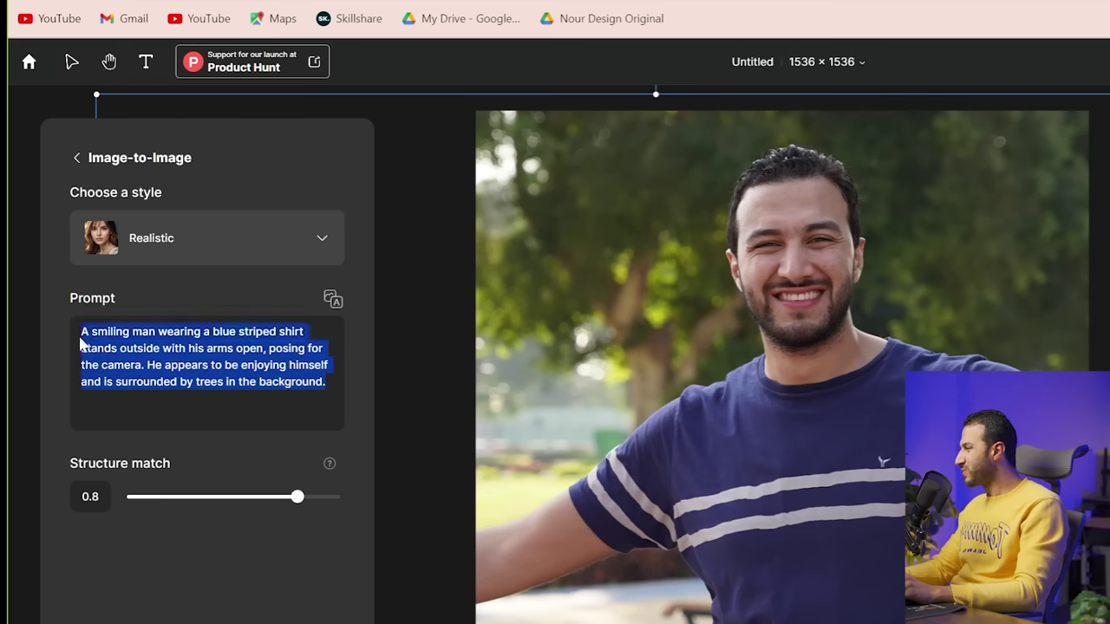
Choose the Innocent Cutie style, set Structure match to 1, and Stylarize the photo.
left_click(80, 344)
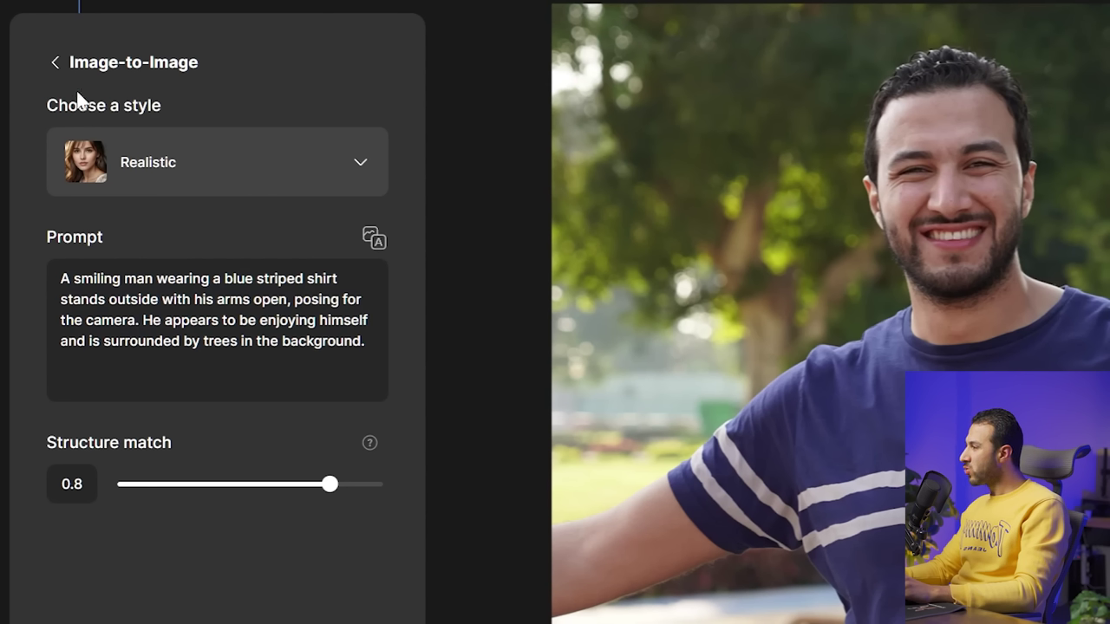
left_click(148, 167)
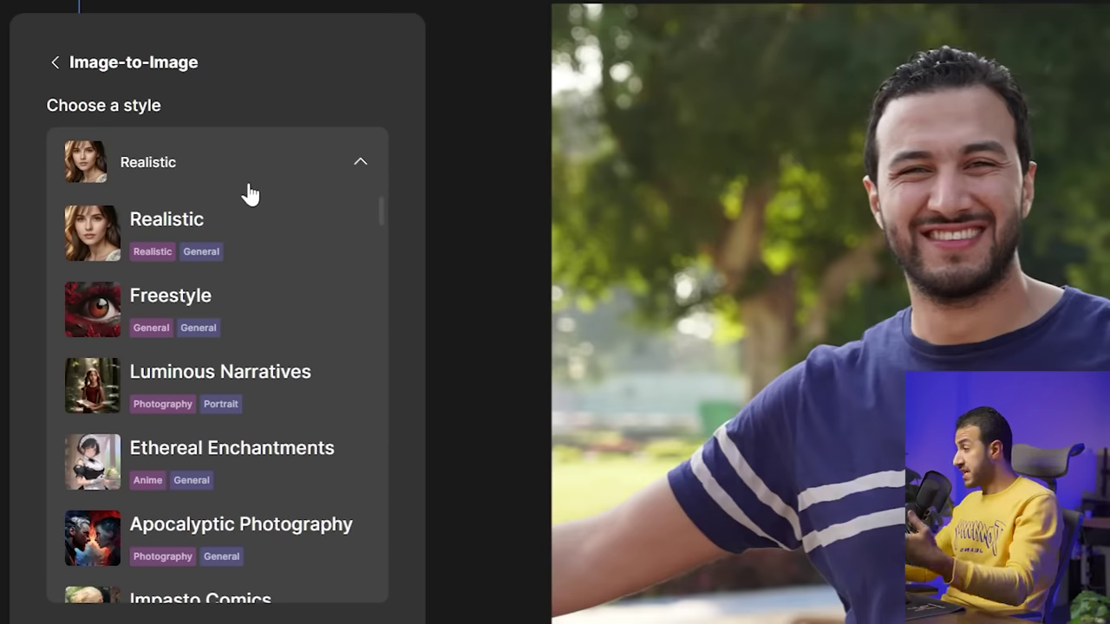
scroll(280, 208, "down", 1)
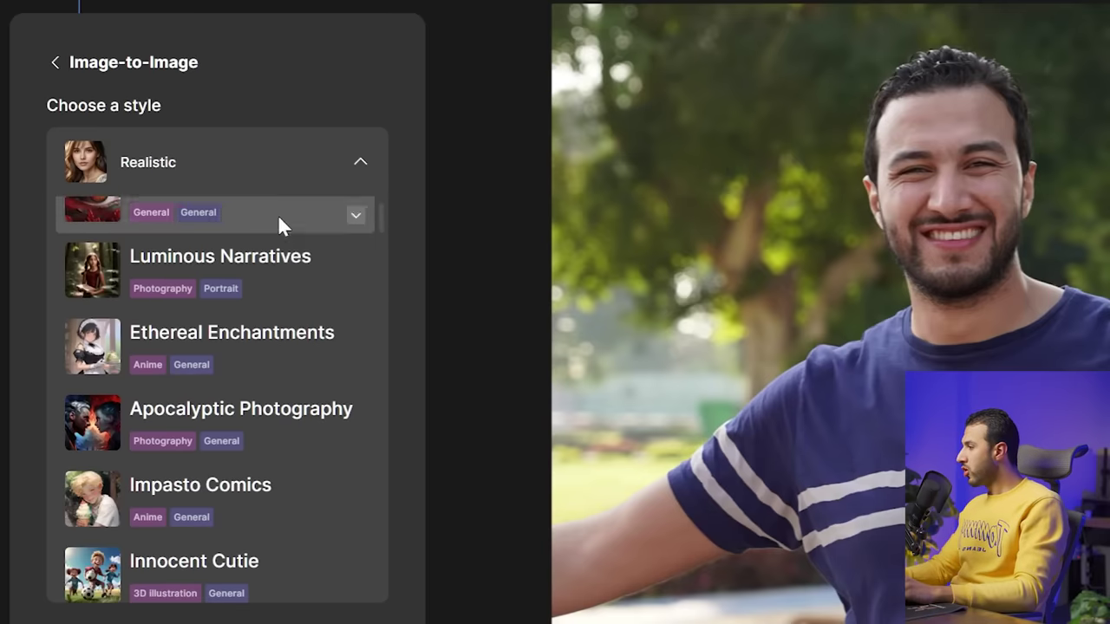
scroll(253, 279, "down", 1)
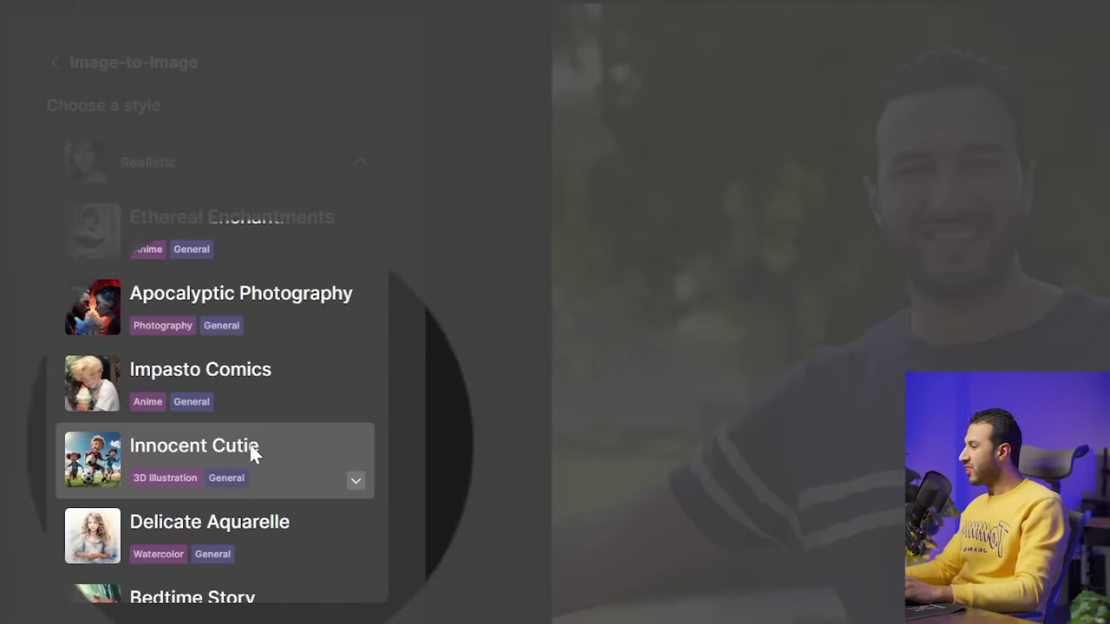
left_click(249, 446)
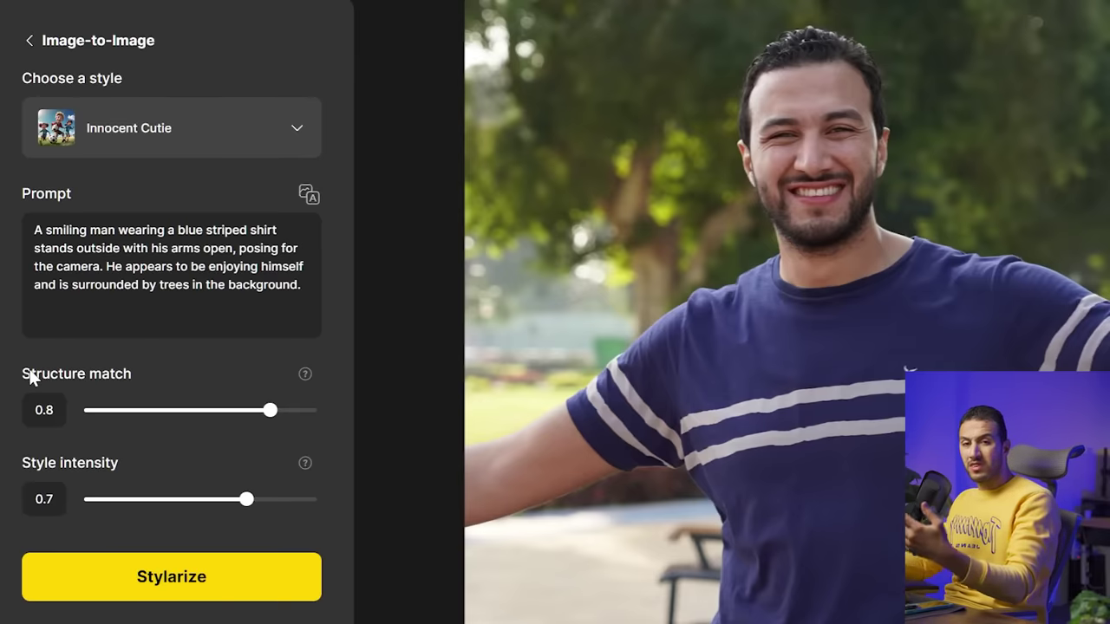
left_click_drag(276, 411, 293, 412)
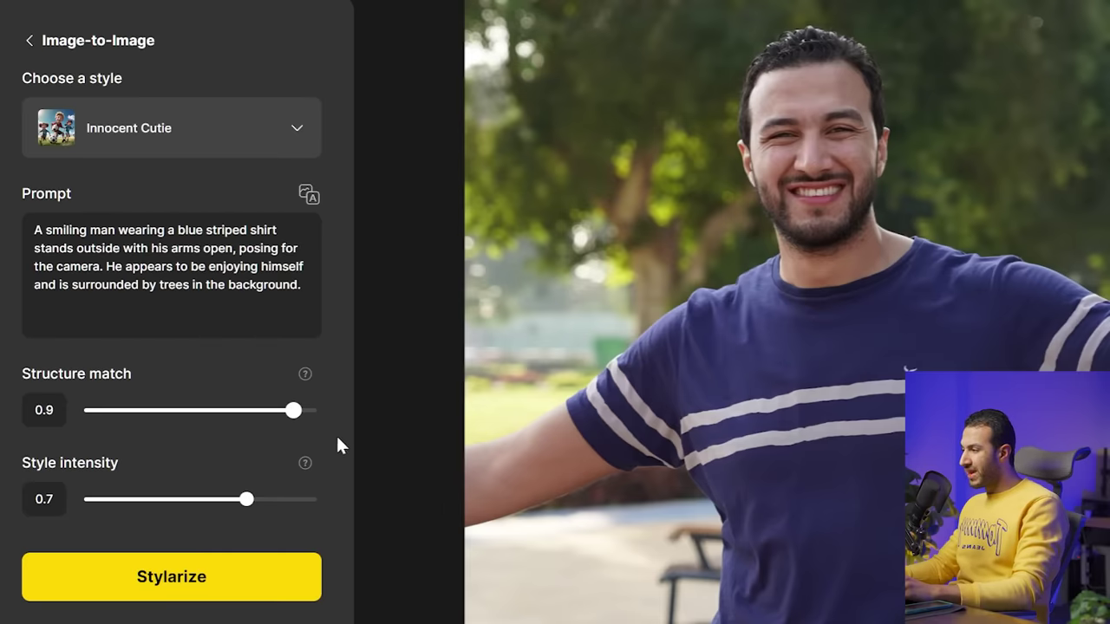
mouse_move(308, 417)
left_mouse_down()
mouse_move(269, 418)
mouse_move(320, 416)
left_mouse_up()
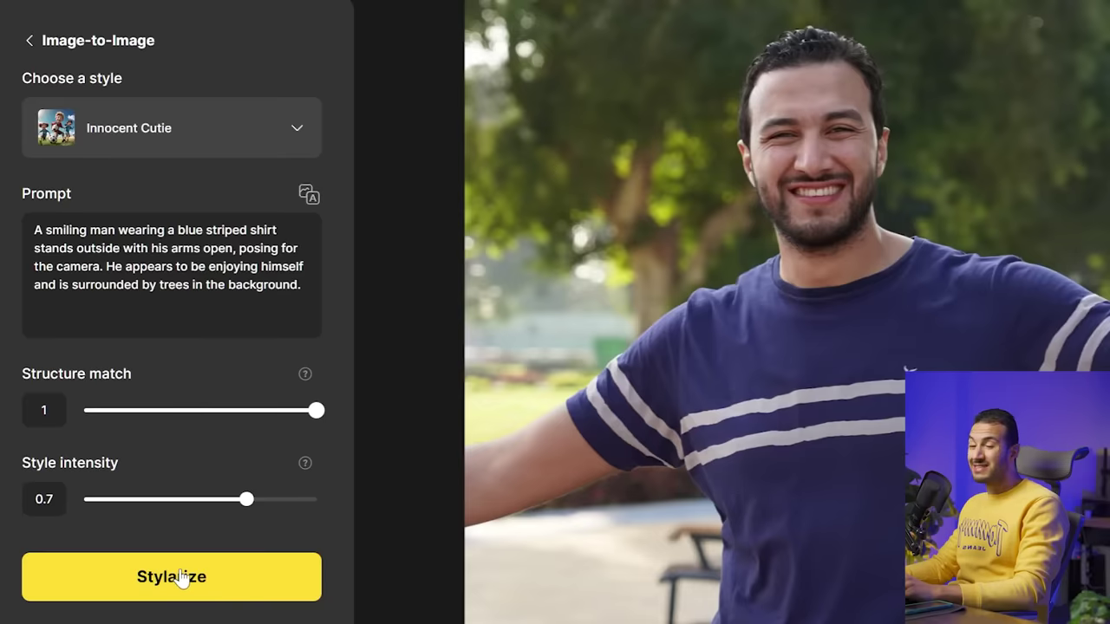
left_click(178, 578)
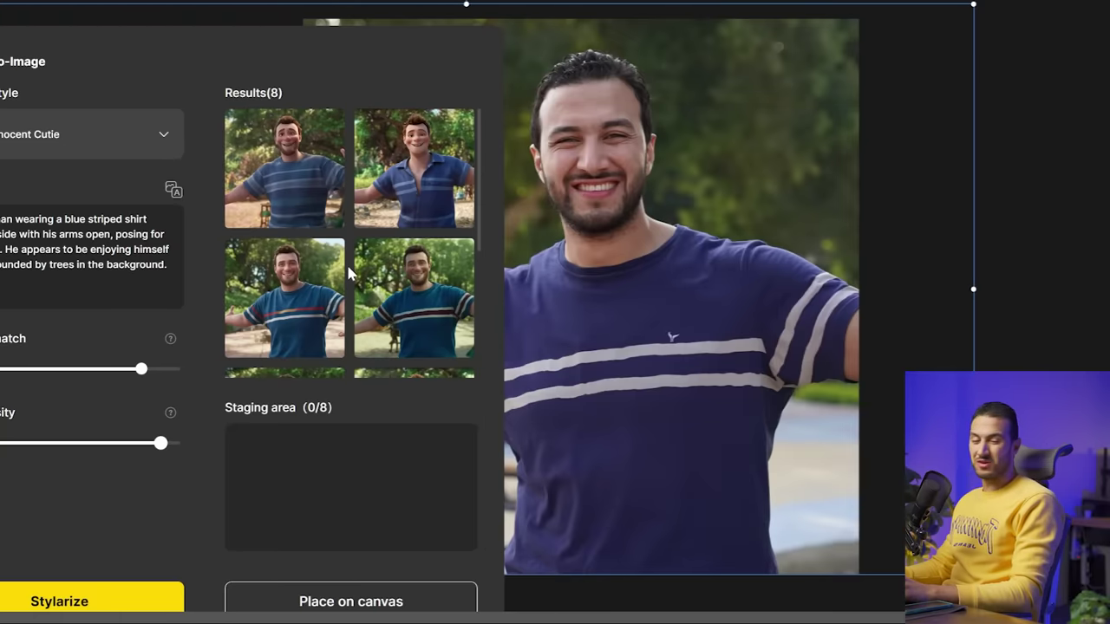
Stage the second-row right Innocent Cutie result and place it on the canvas as Layer 2.
mouse_move(357, 290)
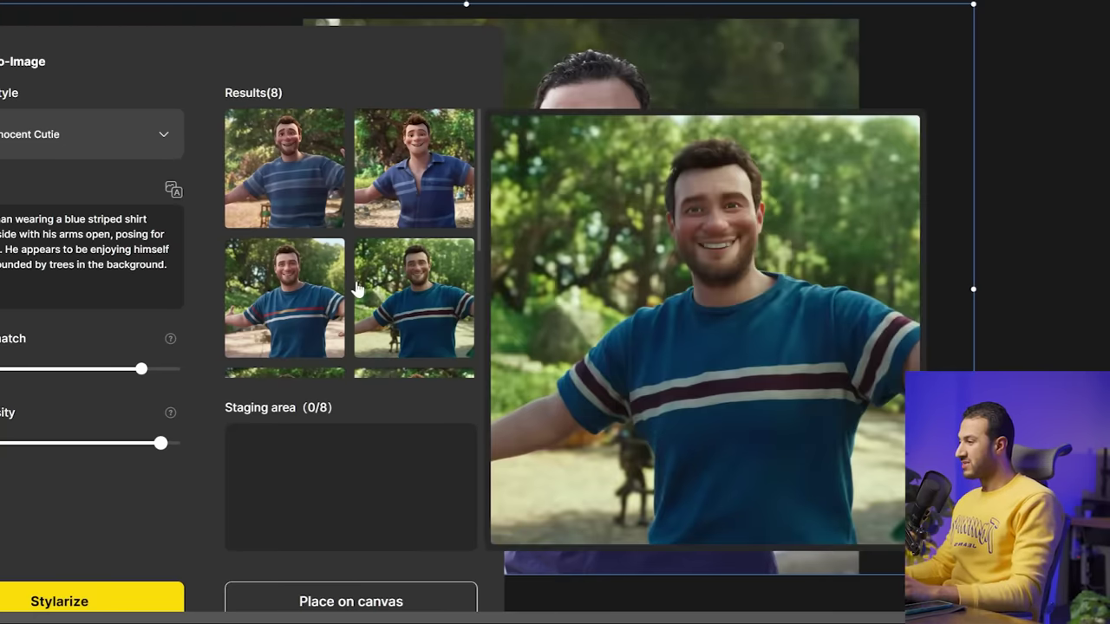
scroll(334, 271, "down", 2)
mouse_move(392, 363)
scroll(395, 295, "up", 2)
mouse_move(425, 192)
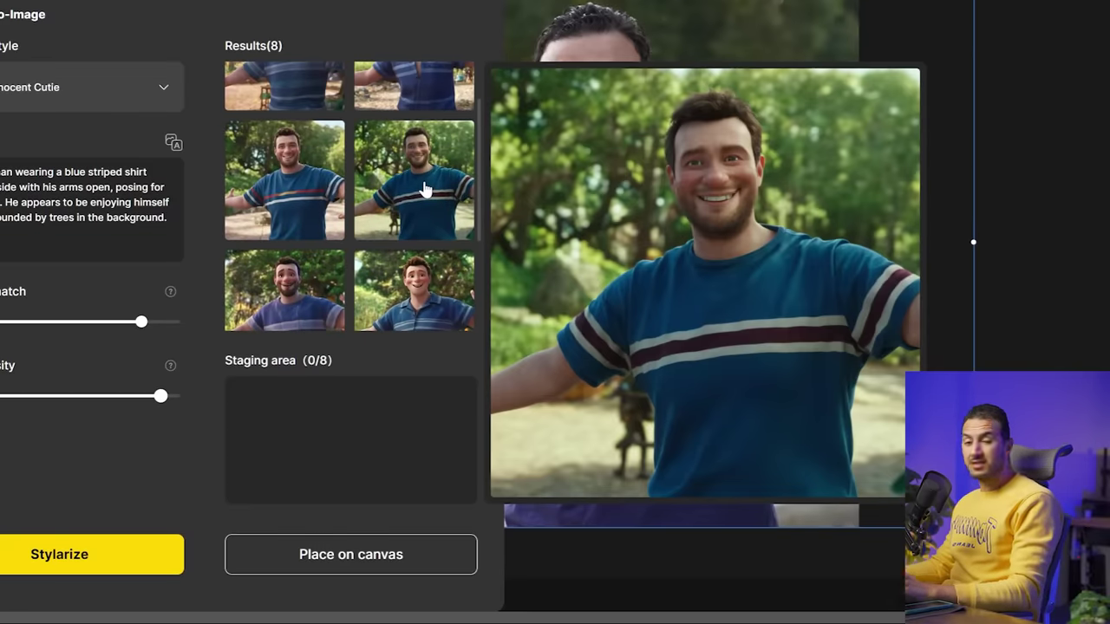
left_click(425, 191)
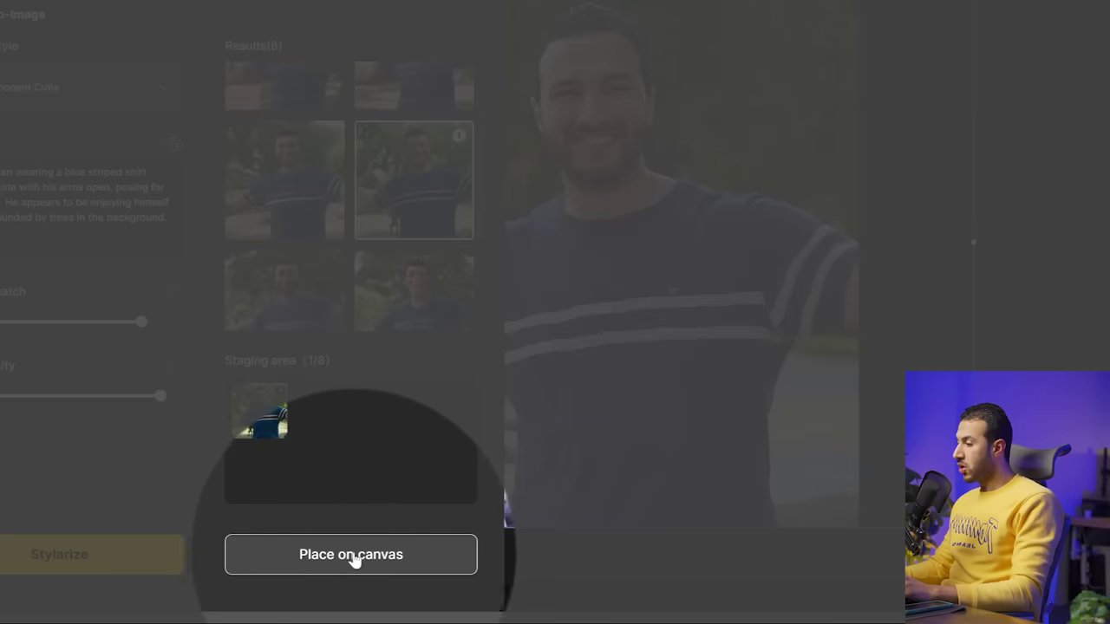
left_click(348, 560)
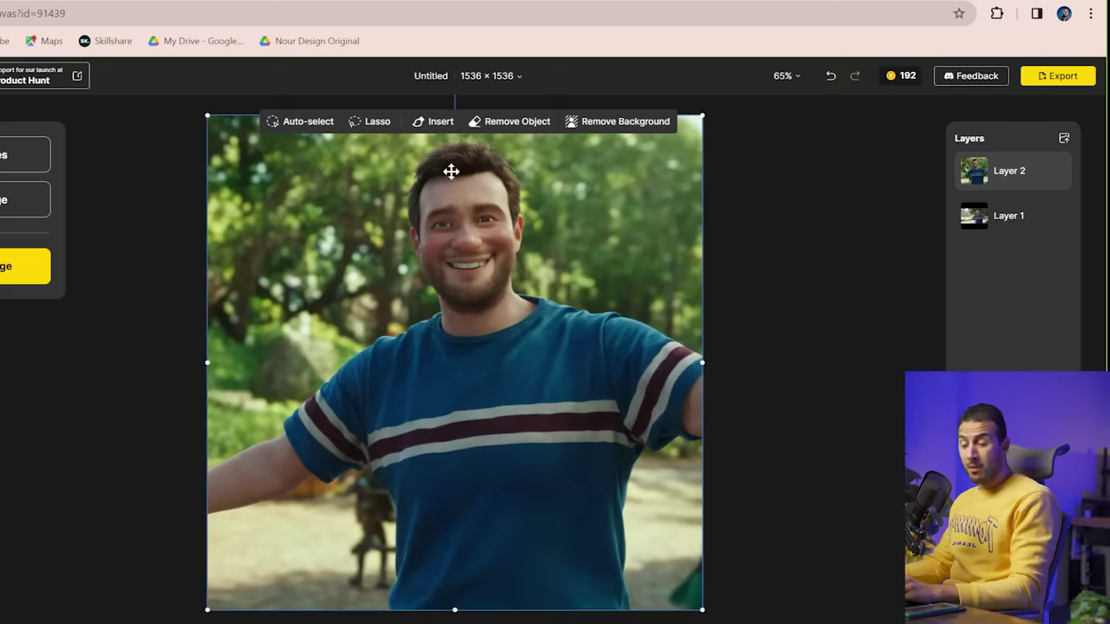
Export the stylized canvas as a PNG at 3x image size.
left_click(1054, 72)
left_click(1032, 176)
left_click(1040, 232)
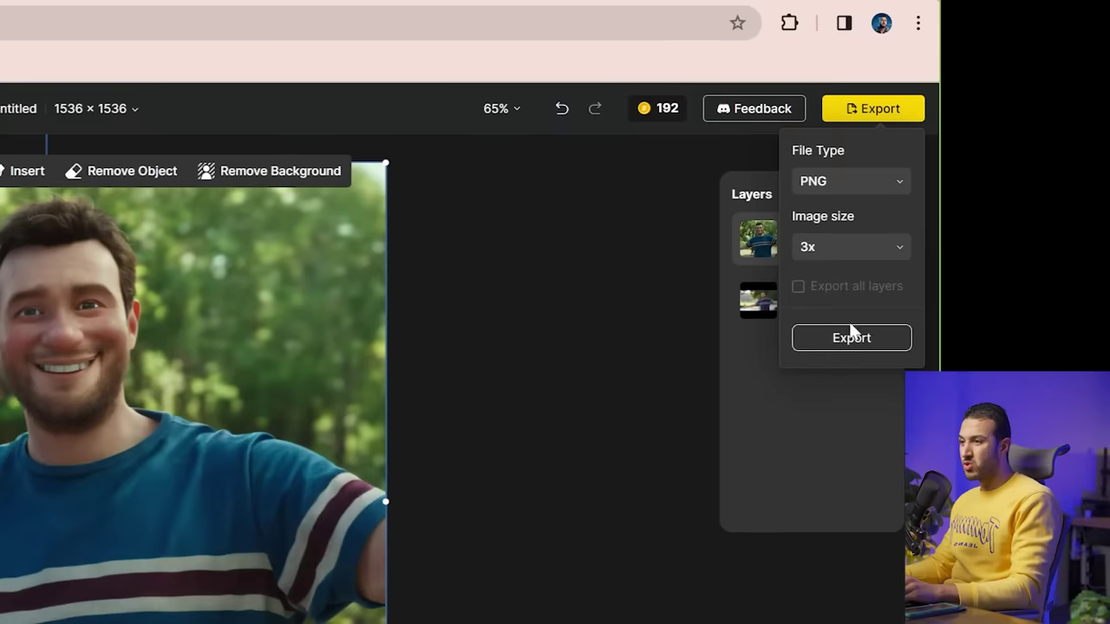
left_click(859, 337)
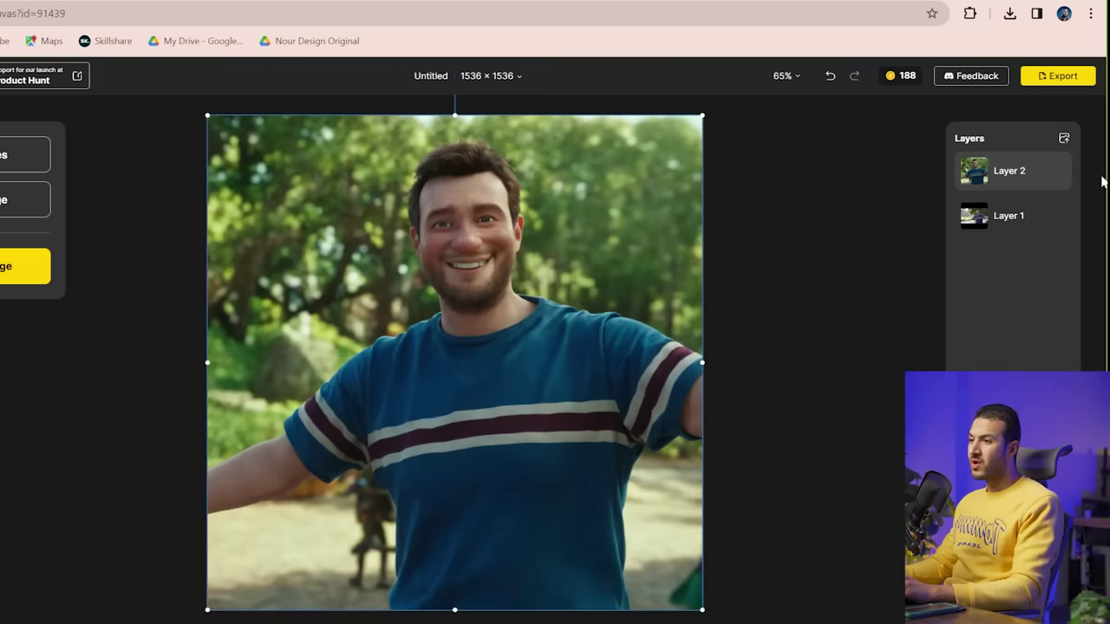
Hide Layer 2 and export the original photo as a 1x PNG.
left_click(1060, 173)
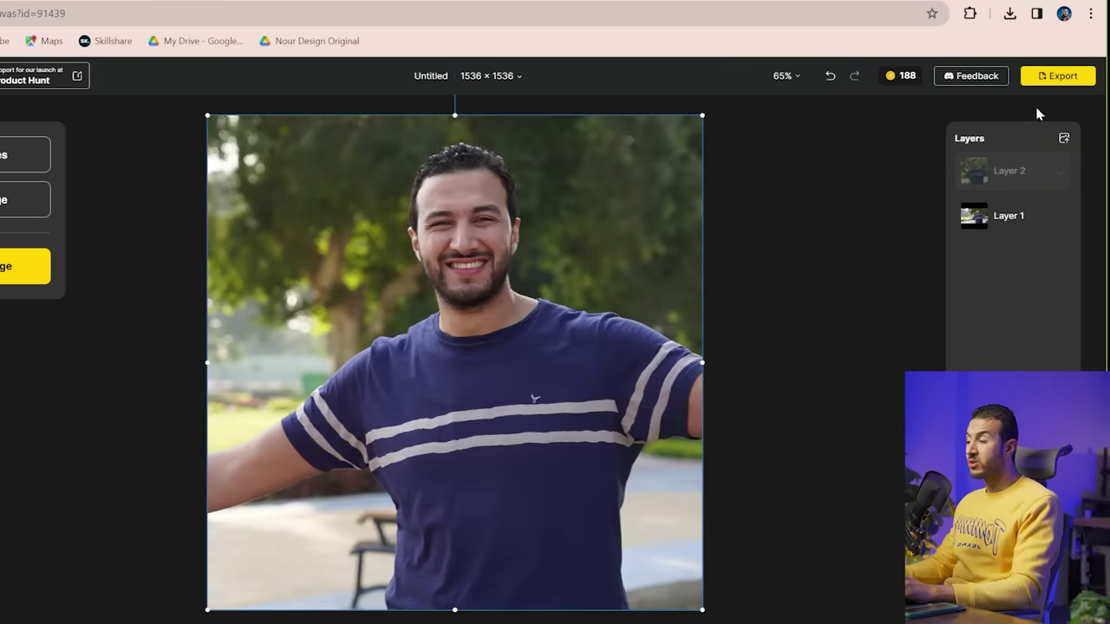
left_click(1058, 74)
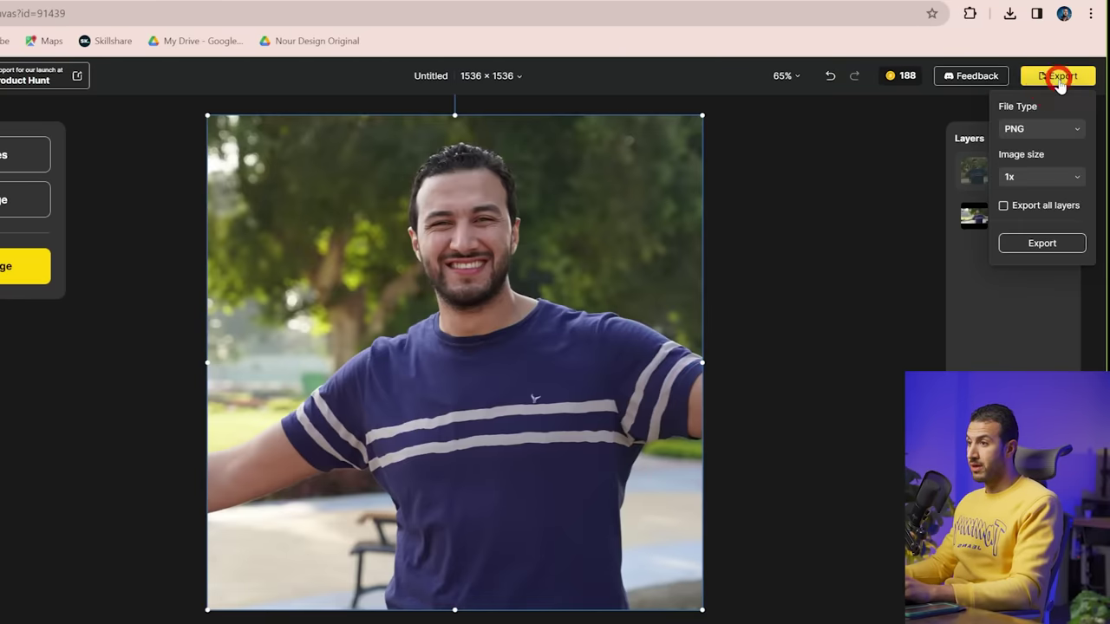
left_click(1050, 245)
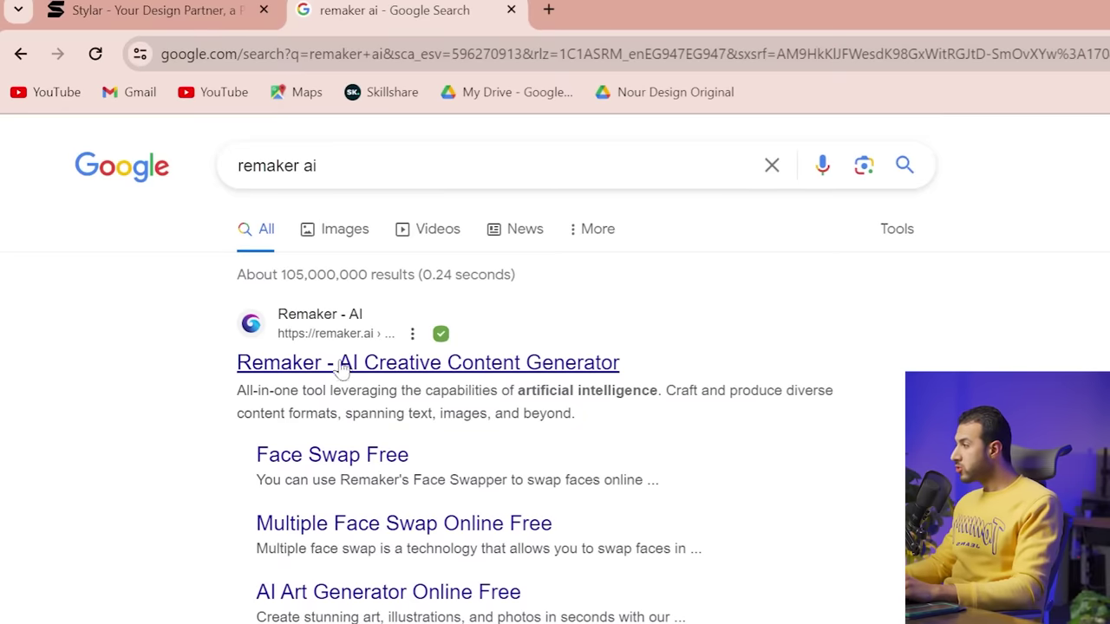
Open the 'Remaker - AI Creative Content Generator' search result.
left_click(295, 367)
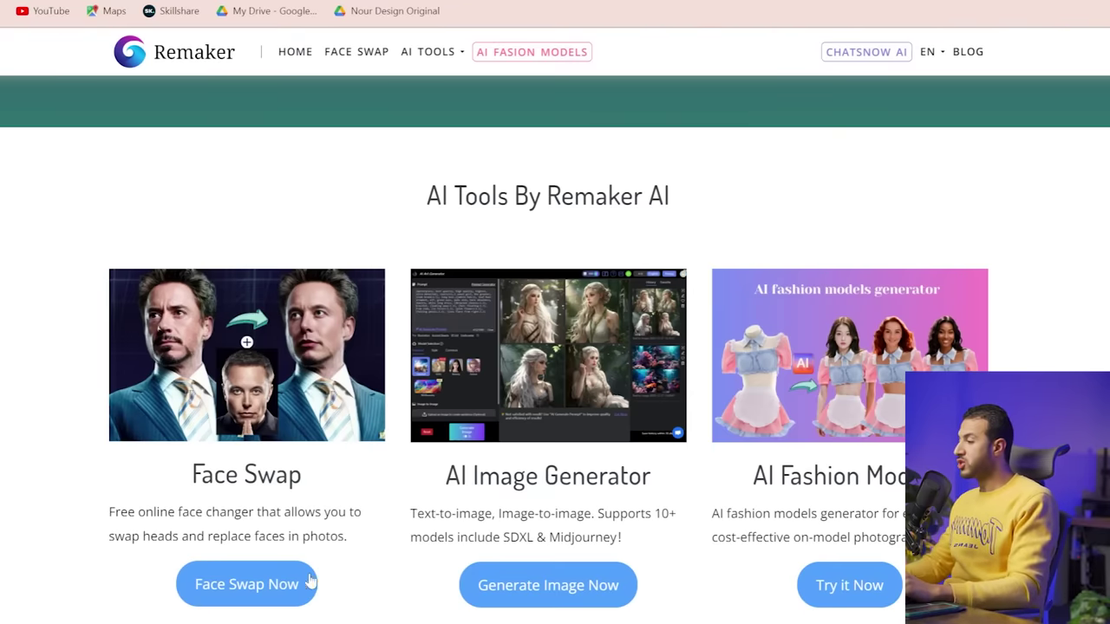
In Face Swap, use 1.png as original and 1-1.png as target face, swap, and download.
left_click(282, 582)
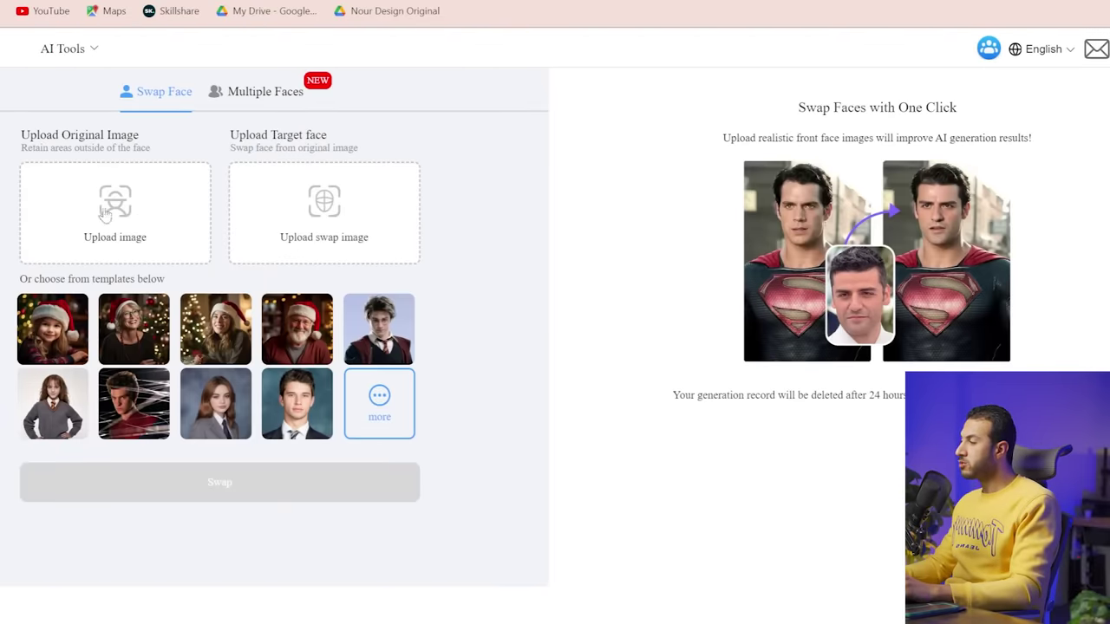
left_click(124, 228)
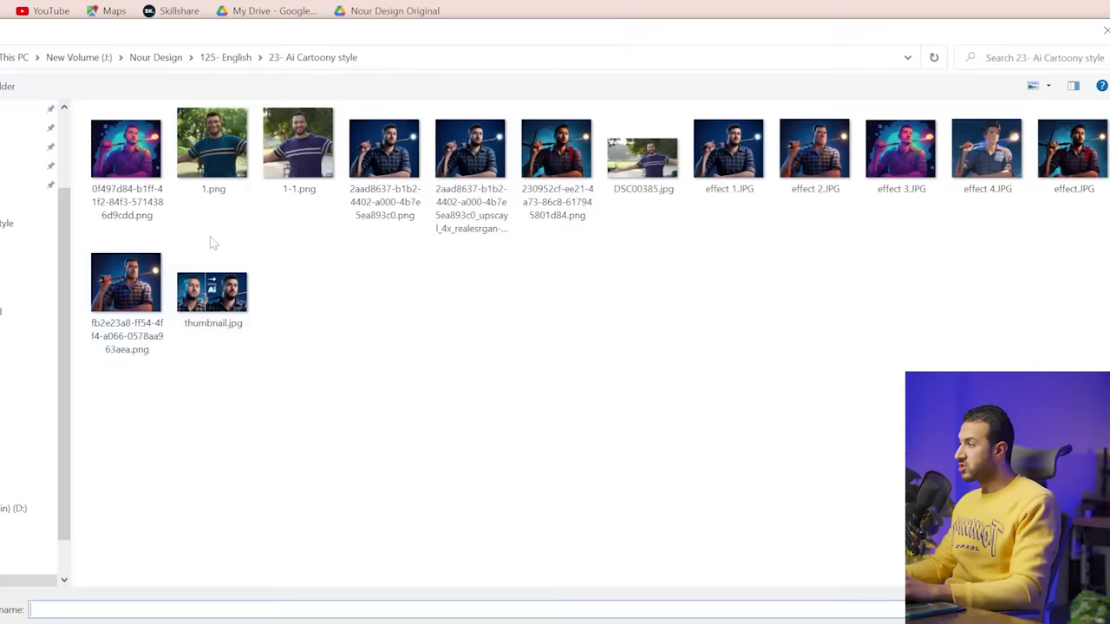
double_click(230, 165)
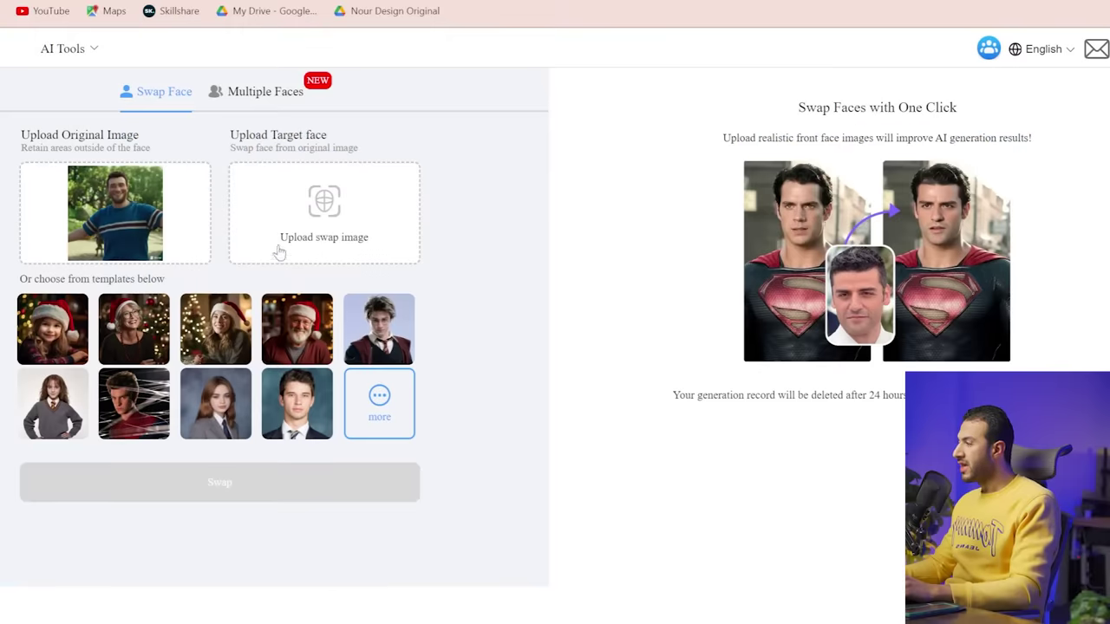
left_click(310, 238)
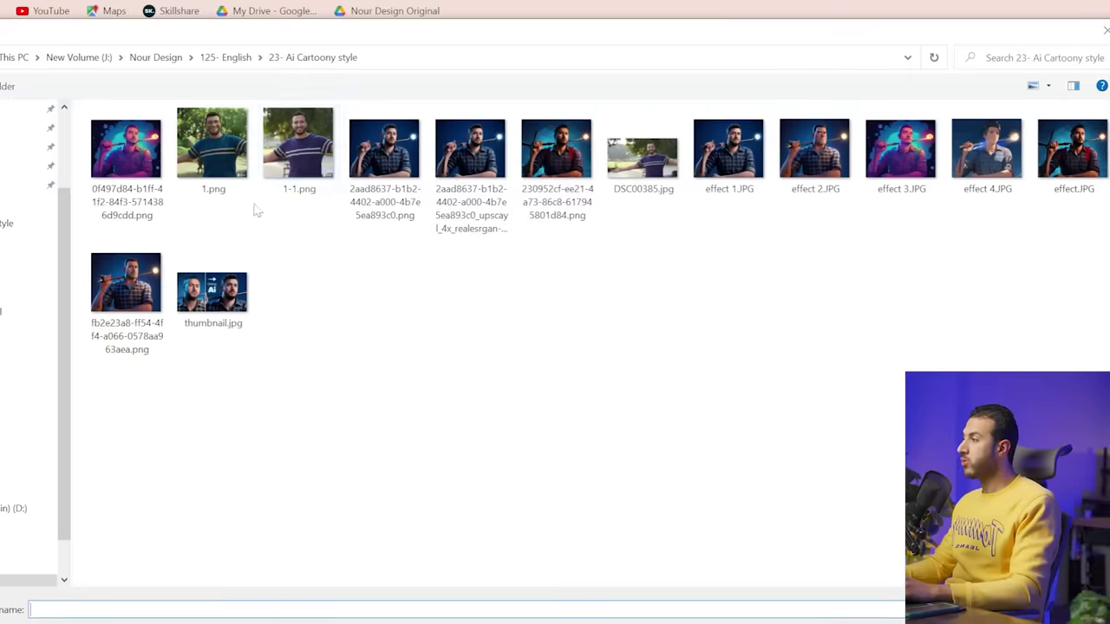
double_click(297, 148)
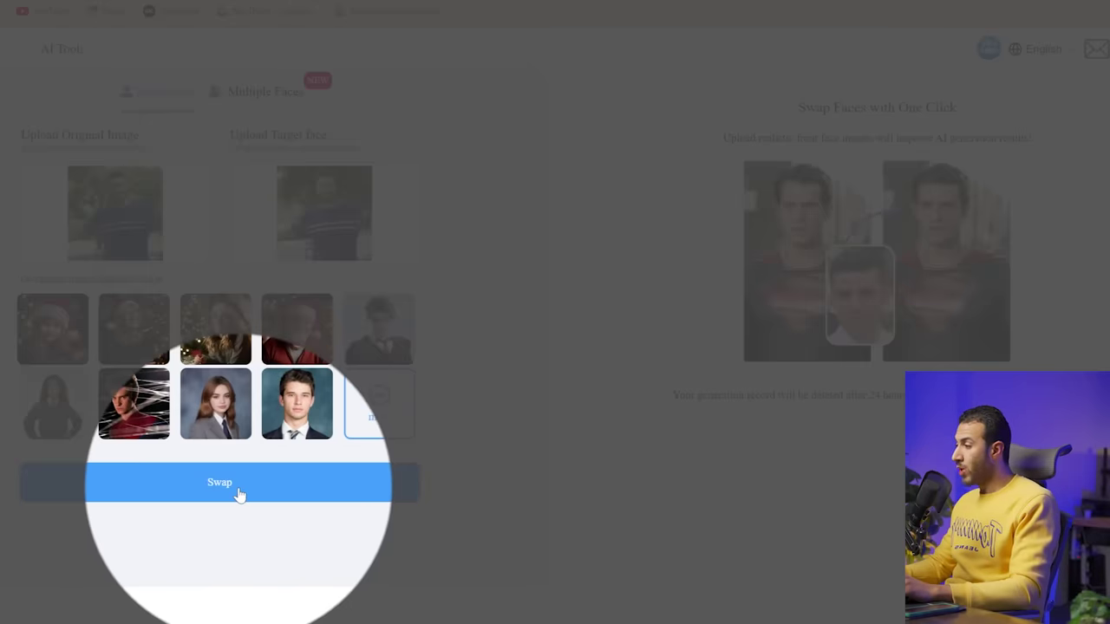
left_click(290, 484)
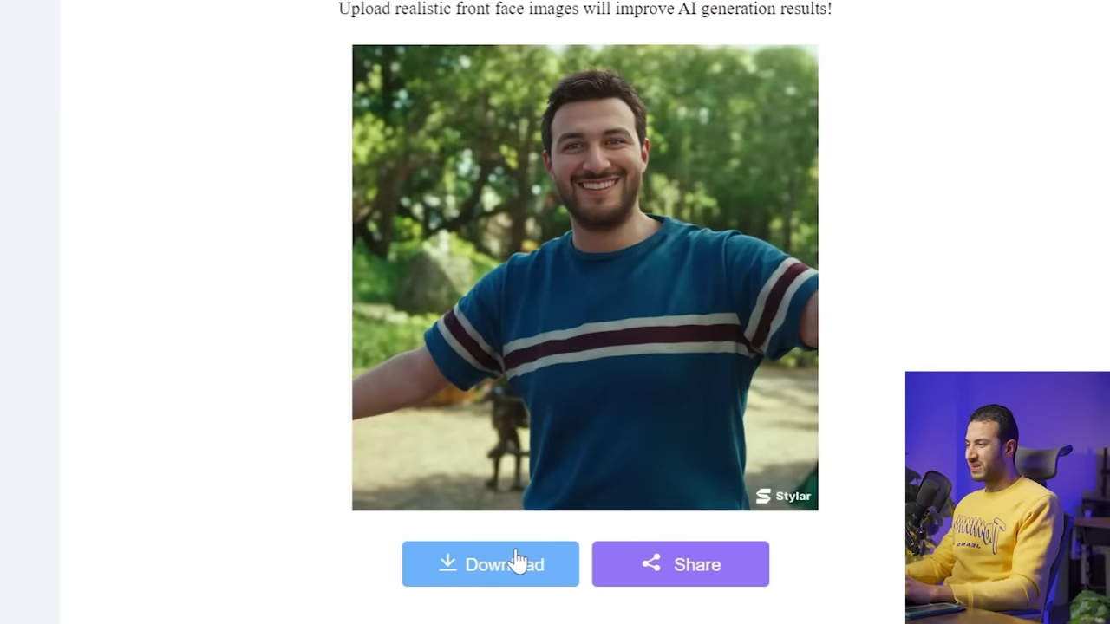
left_click(517, 559)
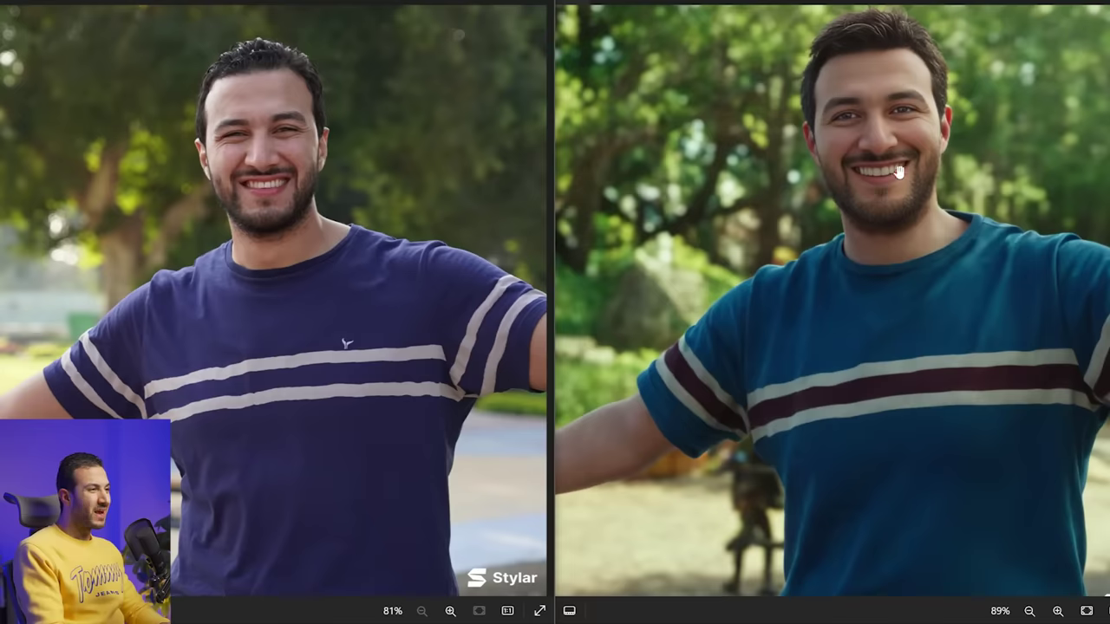
Zoom in and pan across the face-swapped photo to inspect the face against the original.
scroll(911, 124, "up", 2)
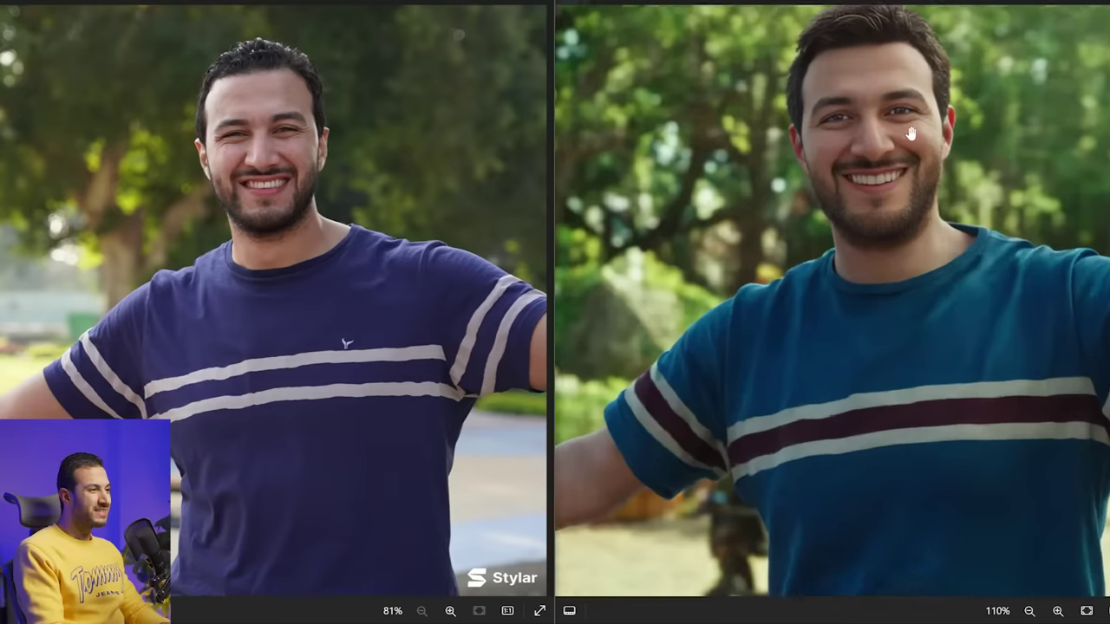
scroll(470, 223, "up", 2)
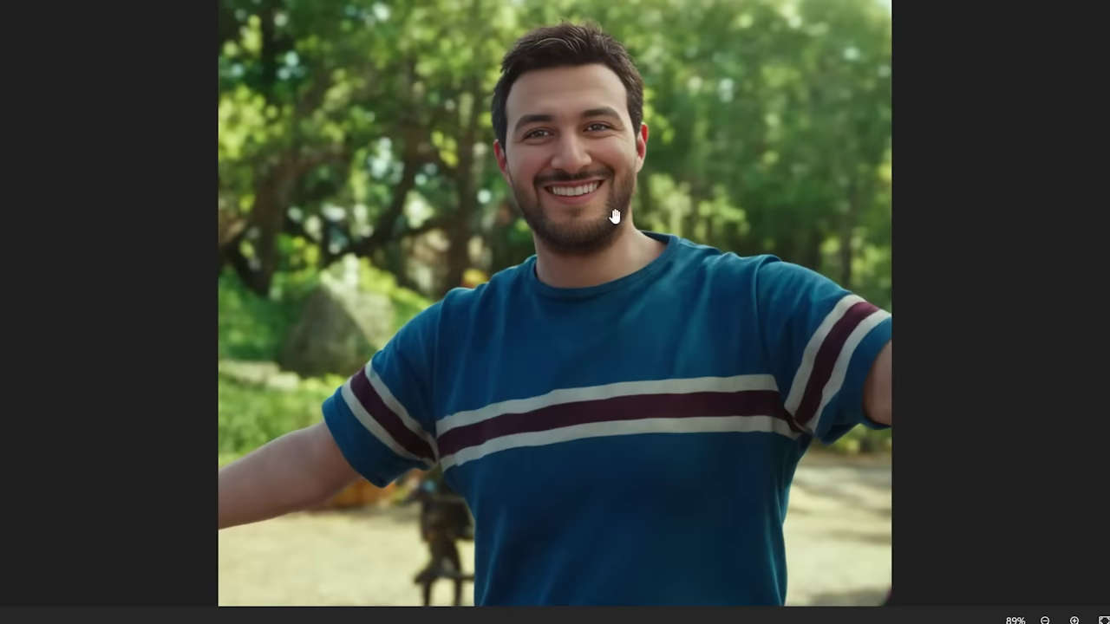
scroll(575, 124, "up", 3)
left_click_drag(604, 163, 600, 209)
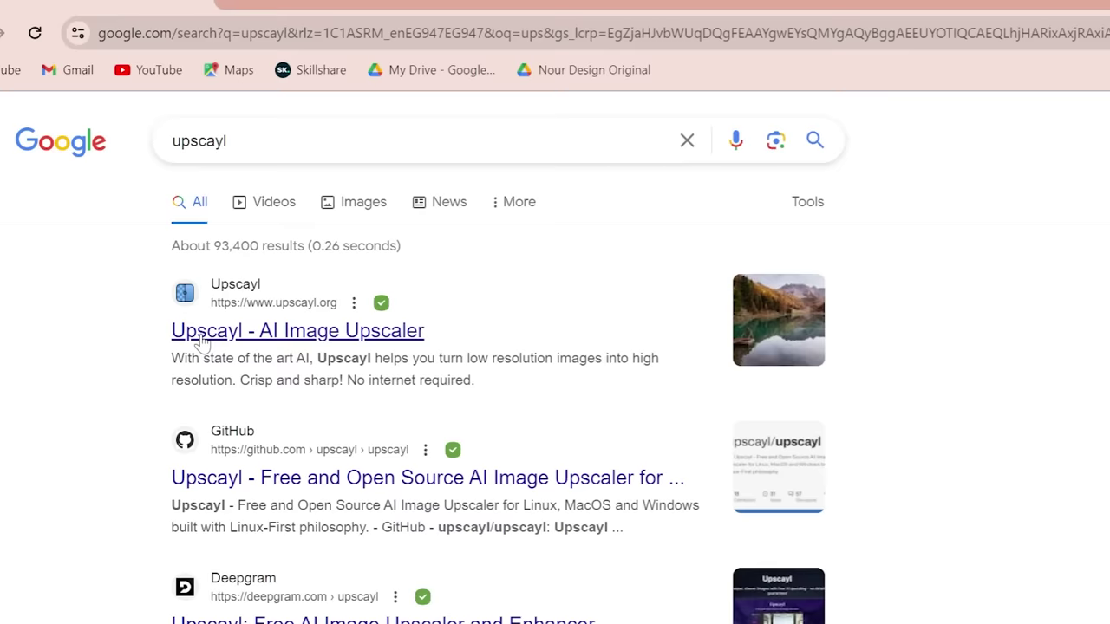
Open the 'Upscayl - AI Image Upscaler' result at upscayl.org.
left_click(200, 336)
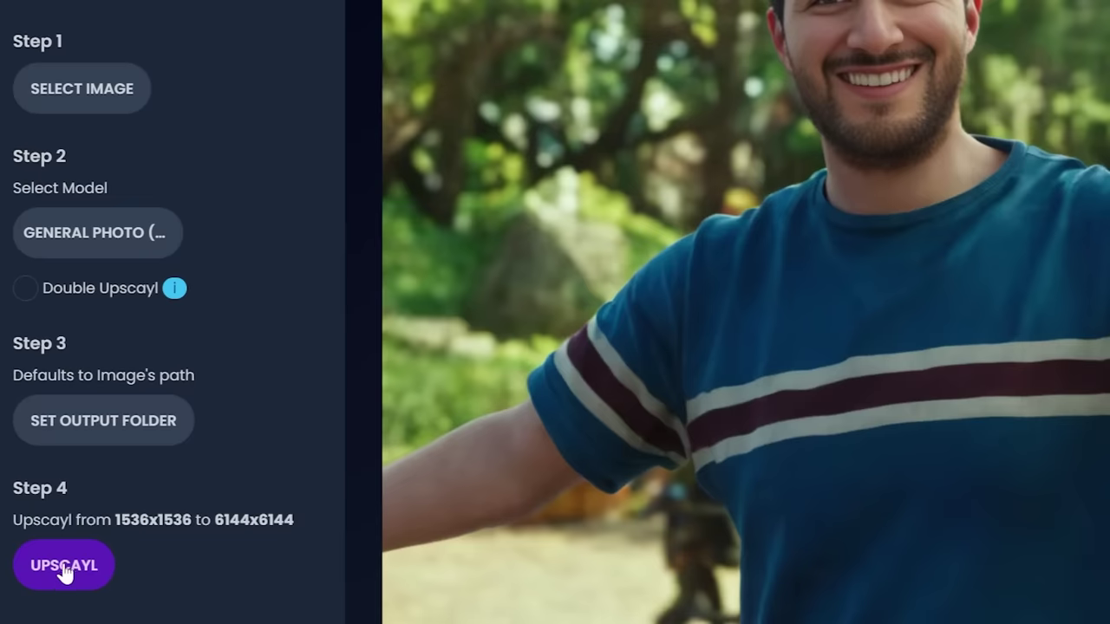
Upscale the photo 4x to 6144x6144 and compare the sharper result with the original around the face.
left_click(63, 565)
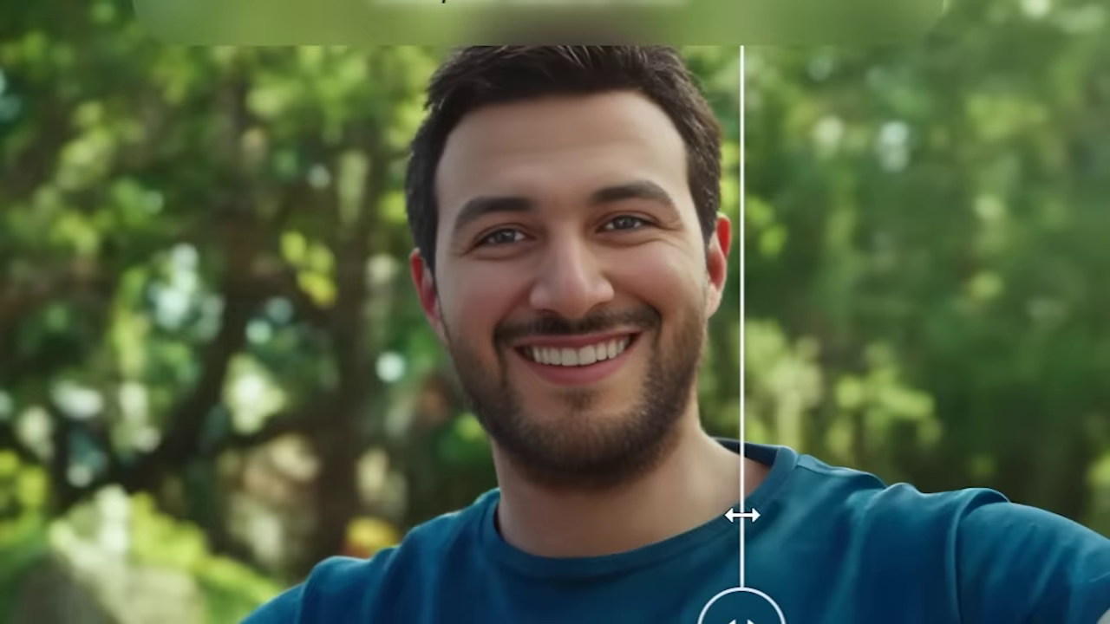
left_click_drag(740, 513, 237, 506)
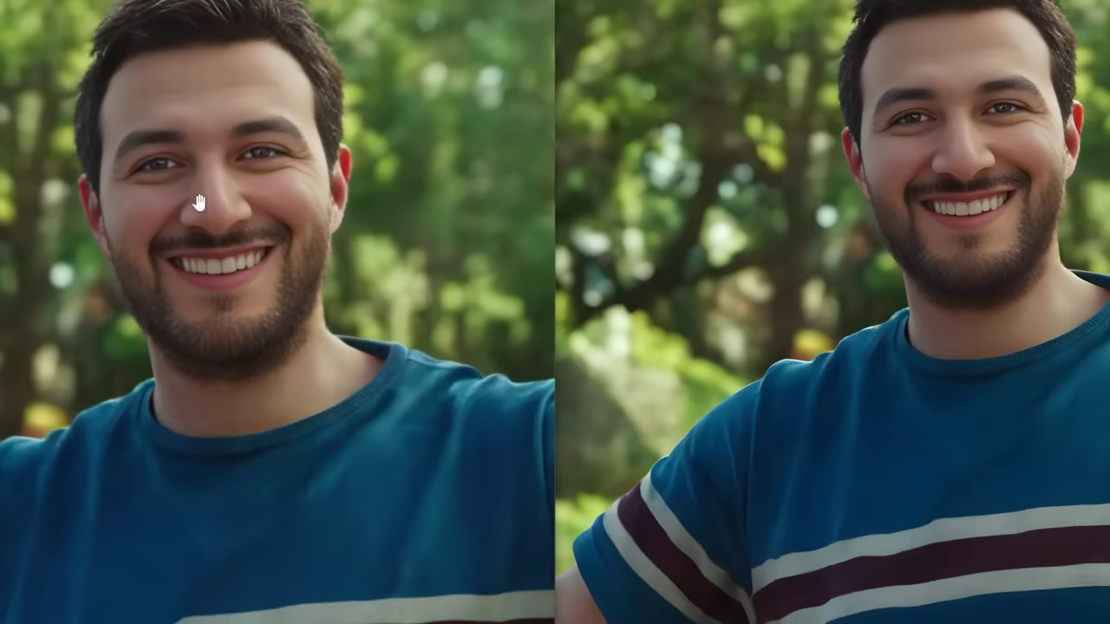
scroll(979, 144, "up", 5)
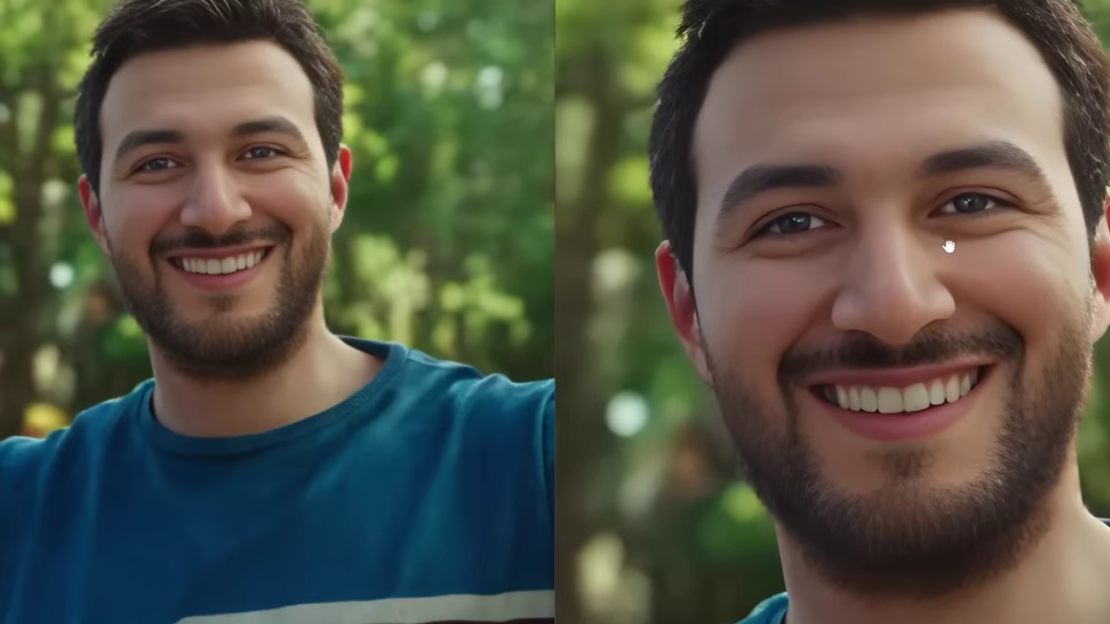
left_click_drag(949, 247, 963, 276)
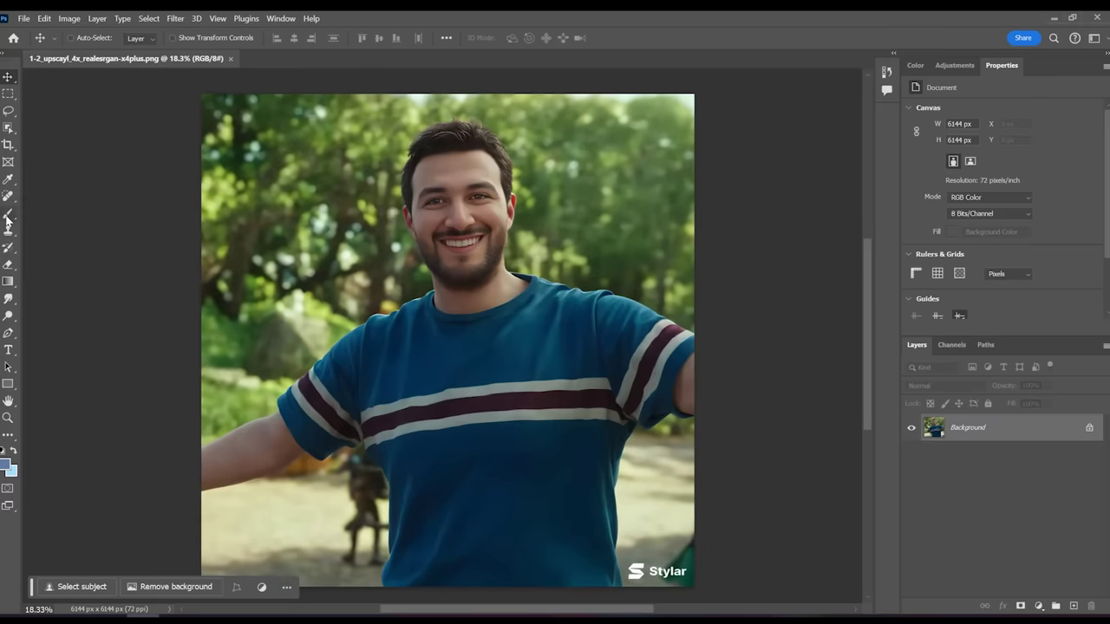
Add a new Screen-blended layer and choose a bright orange painting colour.
left_click(1073, 606)
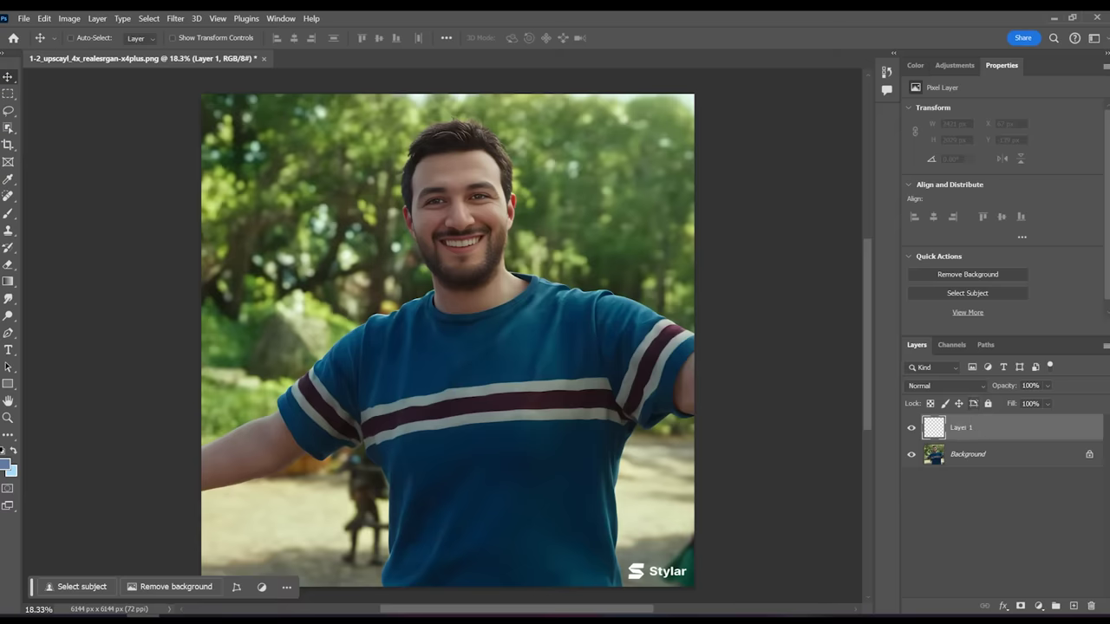
key("b")
left_click(945, 385)
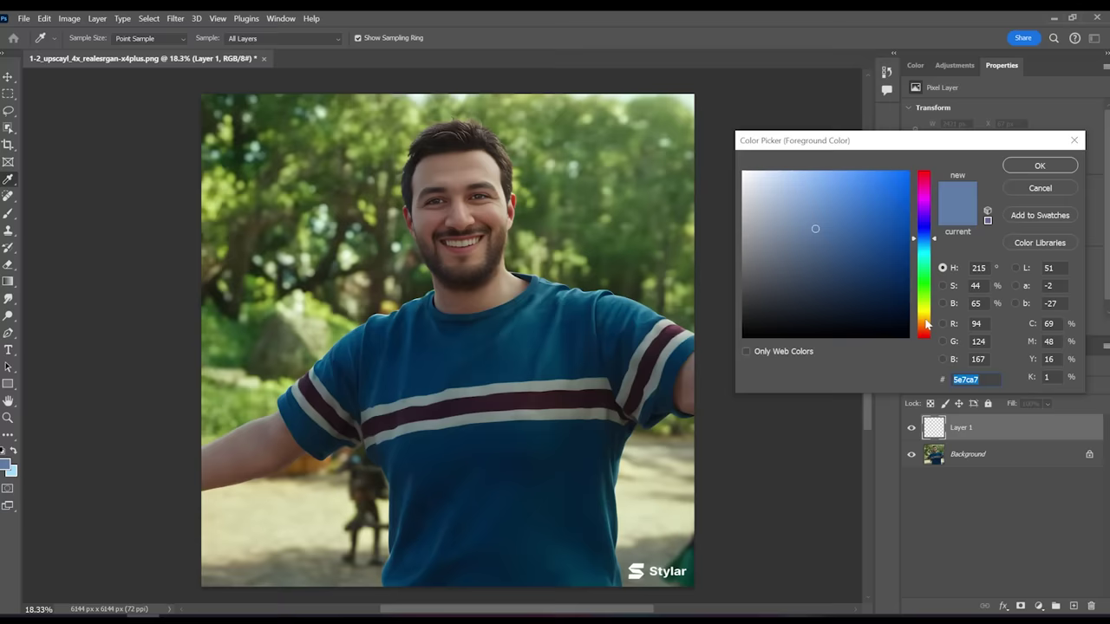
left_click_drag(924, 243, 927, 327)
left_click_drag(877, 201, 869, 159)
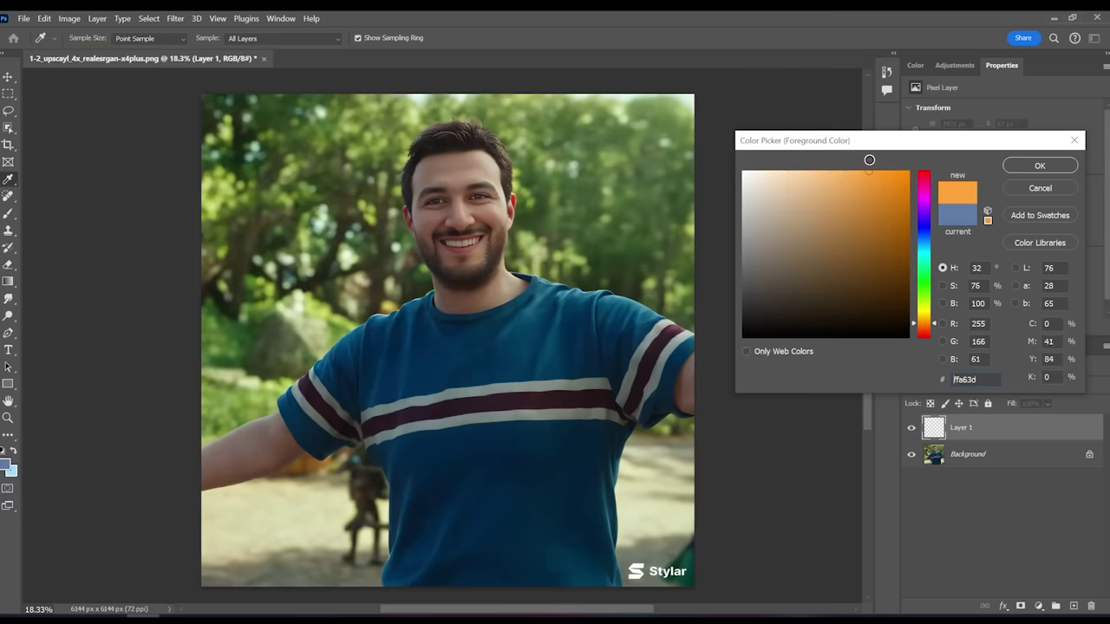
left_click(1032, 167)
Paint a soft orange glow beside the face with a 3700 px Soft Round brush.
key("bracketright")
key("bracketright")
key("bracketright")
key("bracketright")
key("bracketright")
key("bracketright")
key("bracketright")
key("bracketright")
key("bracketright")
key("bracketright")
key("bracketright")
key("bracketright")
key("bracketright")
key("bracketright")
key("bracketright")
key("bracketright")
key("bracketright")
key("bracketright")
key("bracketright")
key("bracketright")
key("bracketright")
key("bracketright")
key("bracketright")
key("bracketright")
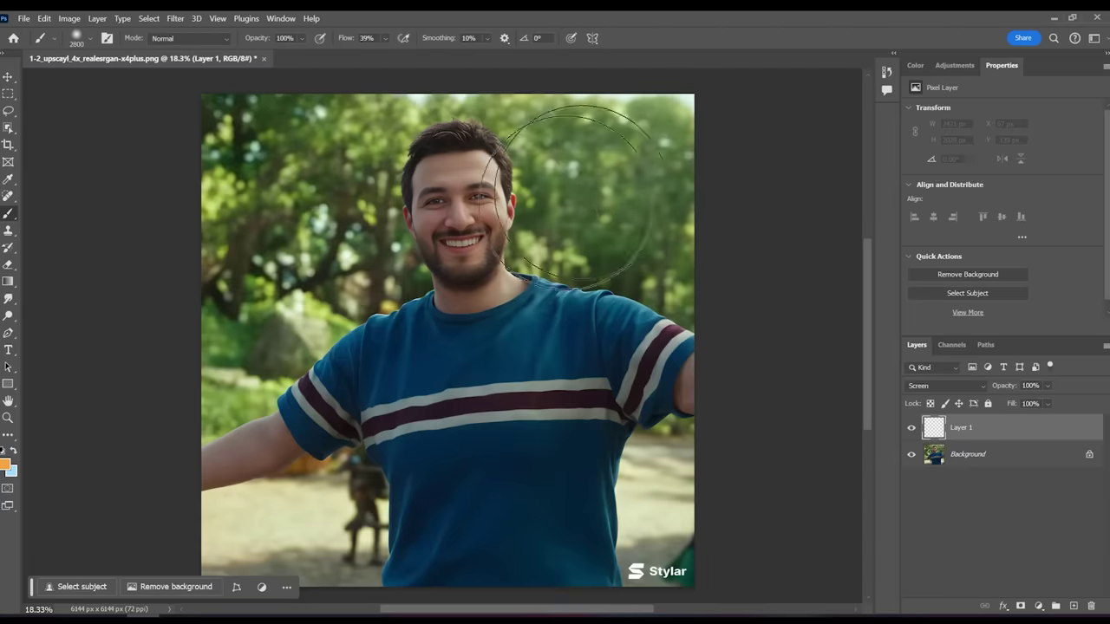
right_click(446, 235)
left_click(542, 447)
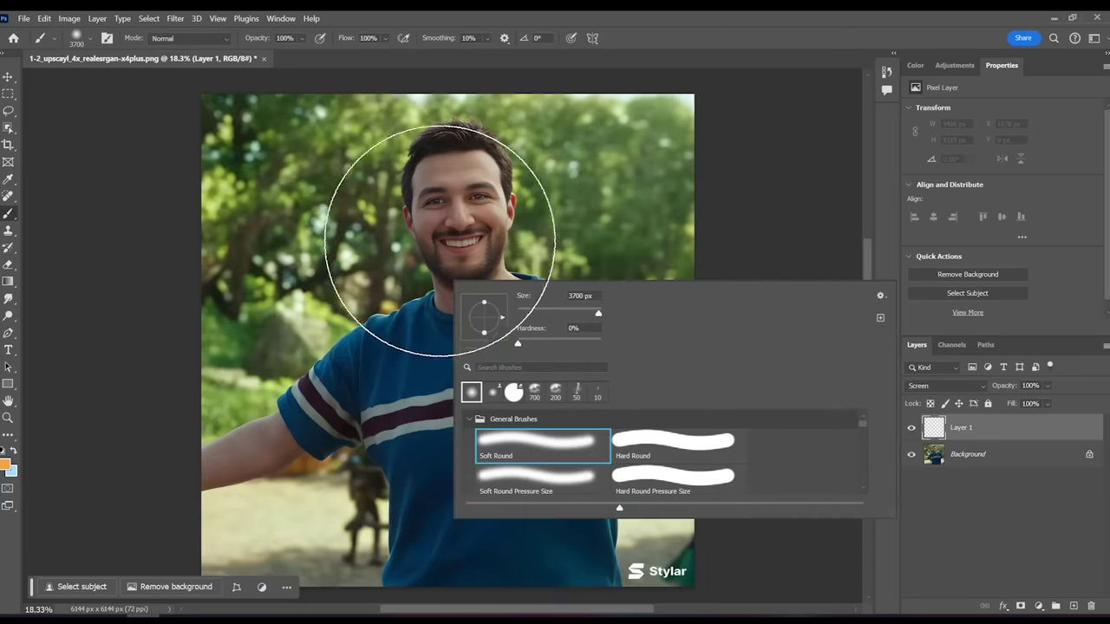
left_click(401, 252)
left_click_drag(402, 253, 373, 269)
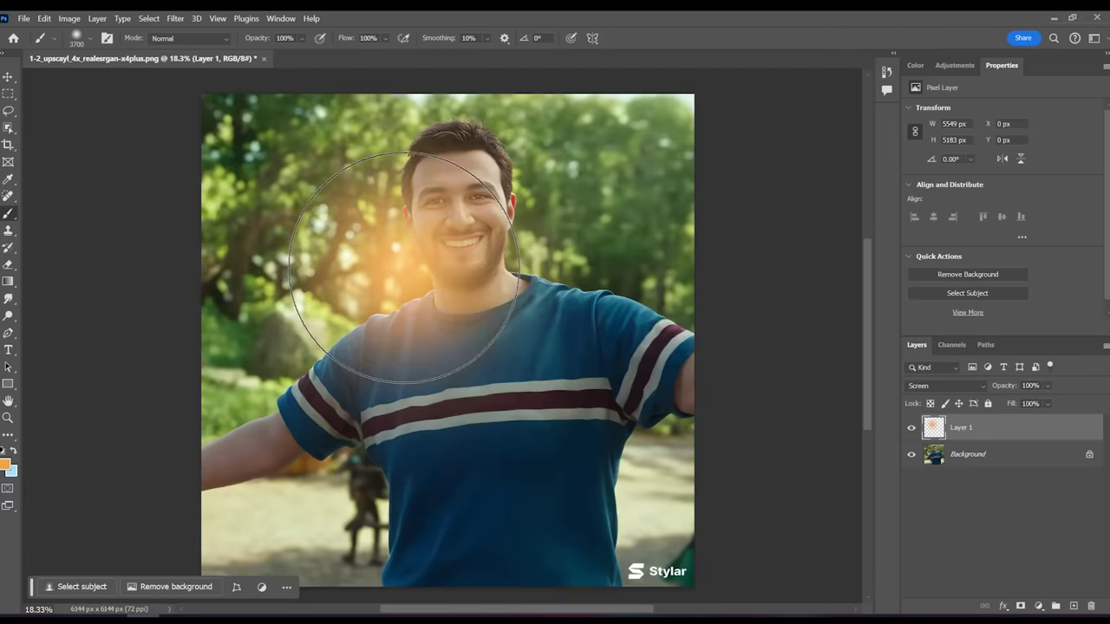
Move the orange glow up into the top-right corner of the photo.
left_click(8, 76)
mouse_move(456, 271)
left_mouse_down()
mouse_move(546, 245)
mouse_move(661, 169)
mouse_move(699, 160)
mouse_move(681, 202)
left_mouse_up()
scroll(682, 203, "down", 3)
scroll(664, 202, "up", 3)
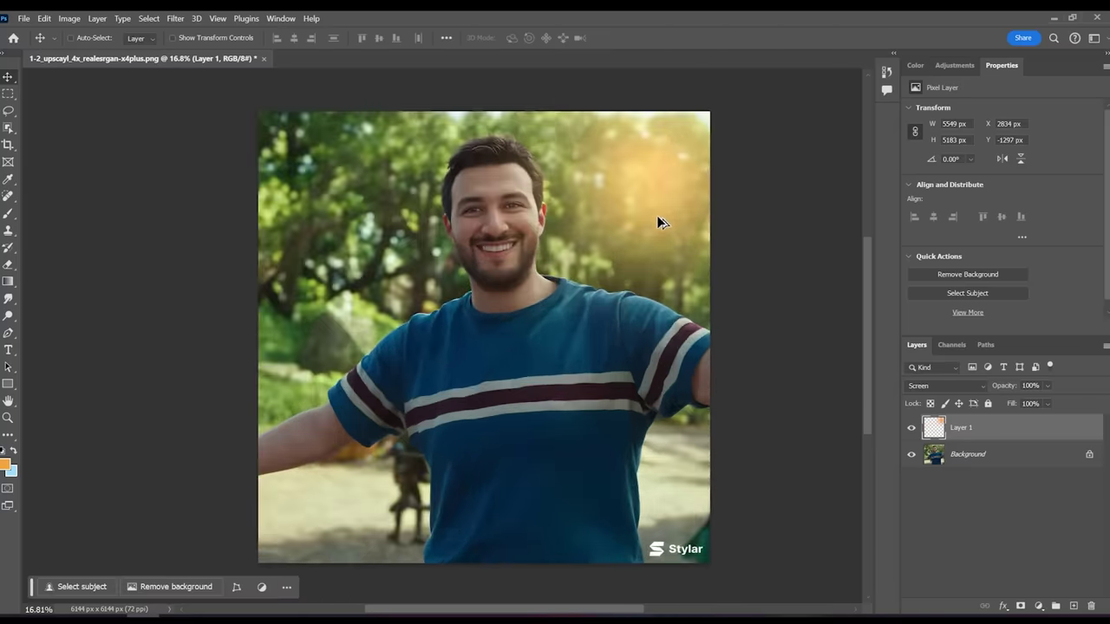
left_click(955, 66)
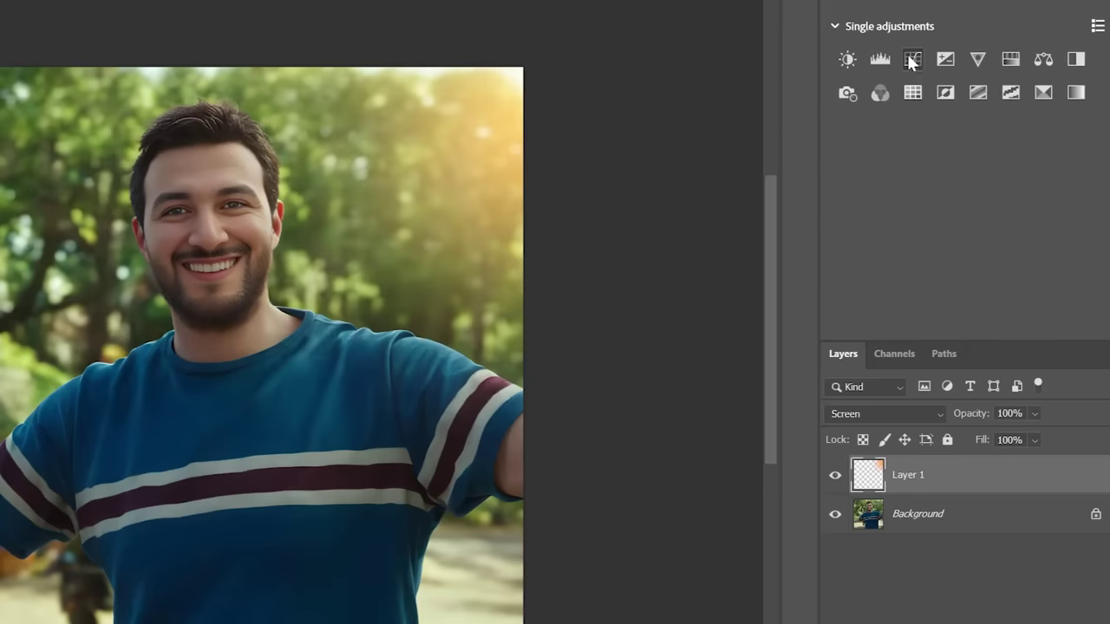
Add a Curves layer, bow the RGB curve upward to brighten, and place it below Layer 1.
left_click(912, 59)
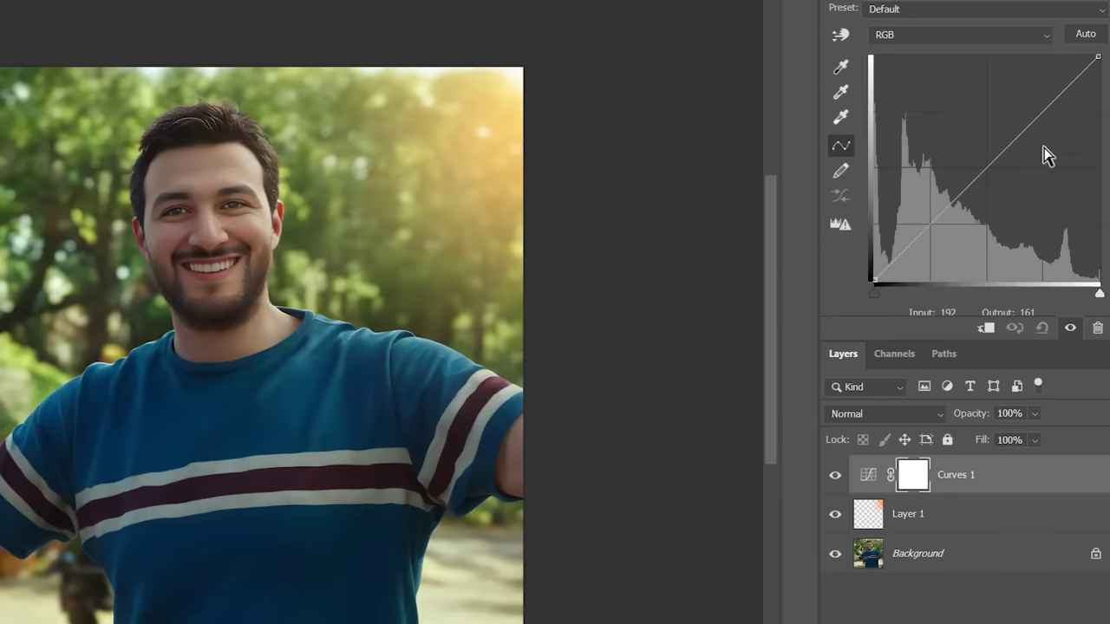
left_click_drag(1019, 131, 1000, 117)
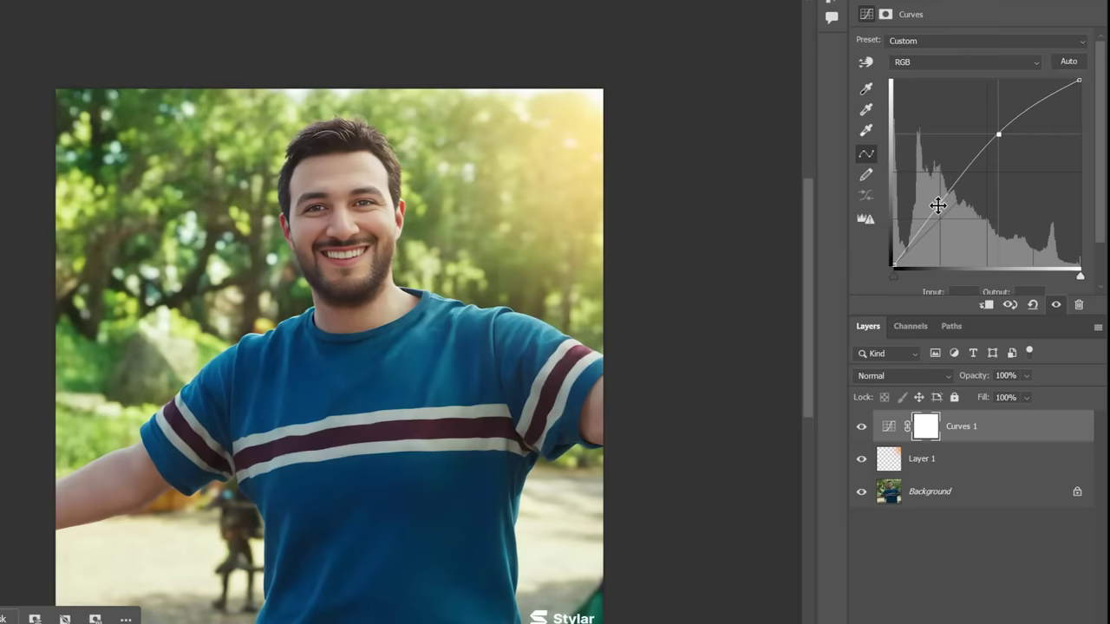
left_click_drag(925, 201, 926, 217)
left_click_drag(984, 434, 986, 480)
Pull the Red channel's highlight and shadow endpoints slightly inward.
left_click(911, 62)
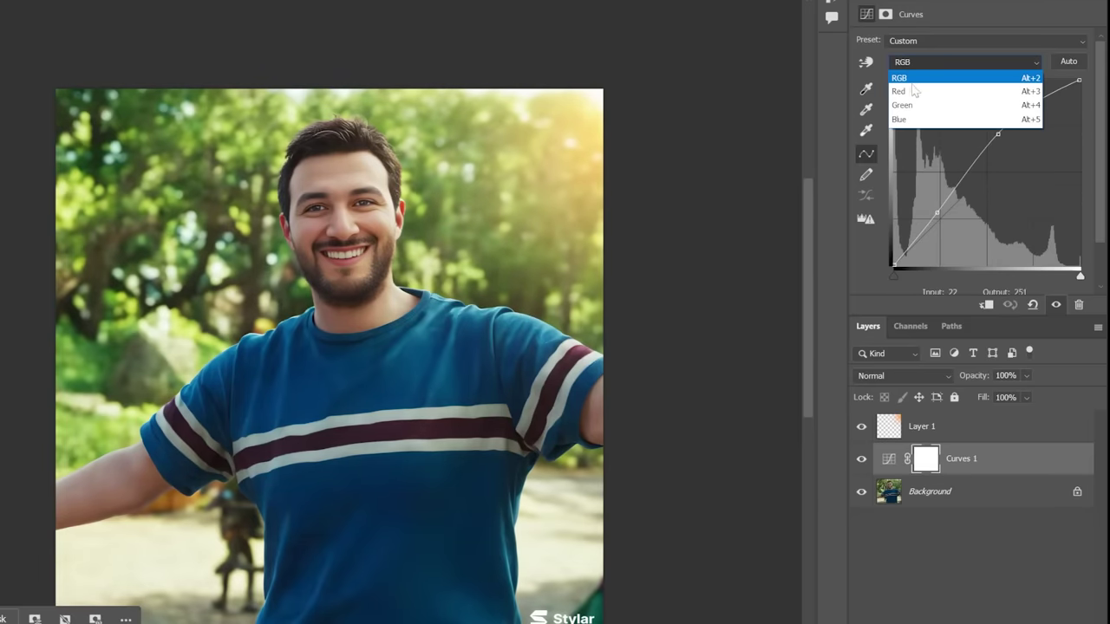
left_click(914, 92)
left_click_drag(1079, 81, 1085, 90)
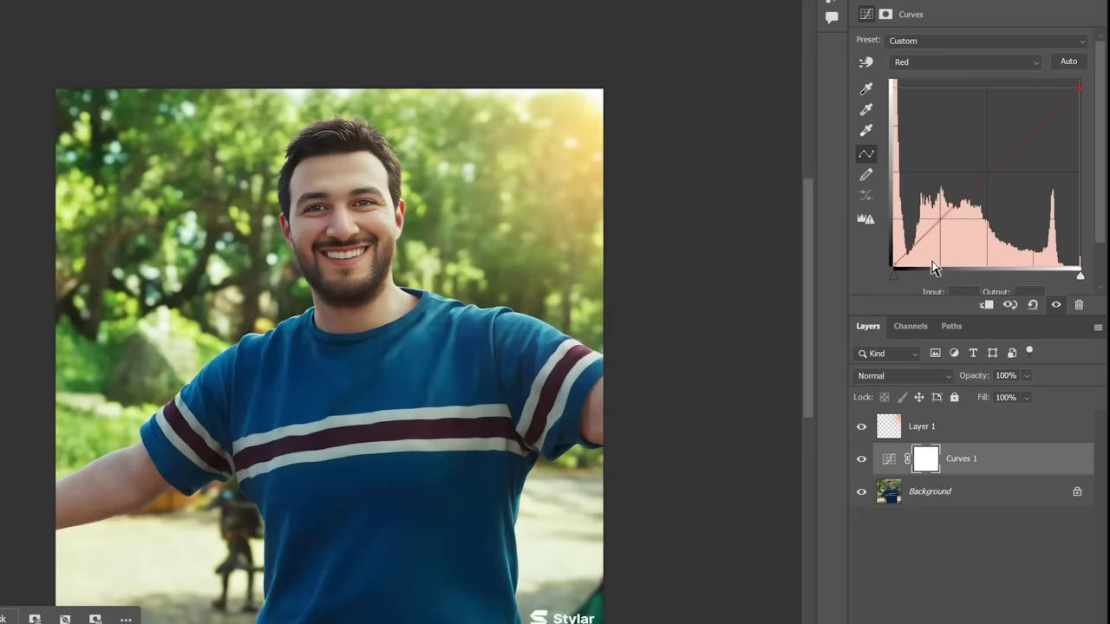
left_click_drag(895, 260, 876, 261)
Lower the Blue curve's highlight endpoint and lift its shadow endpoint.
left_click(965, 63)
left_click(987, 111)
mouse_move(1081, 82)
left_mouse_down()
mouse_move(1093, 95)
mouse_move(1096, 87)
left_mouse_up()
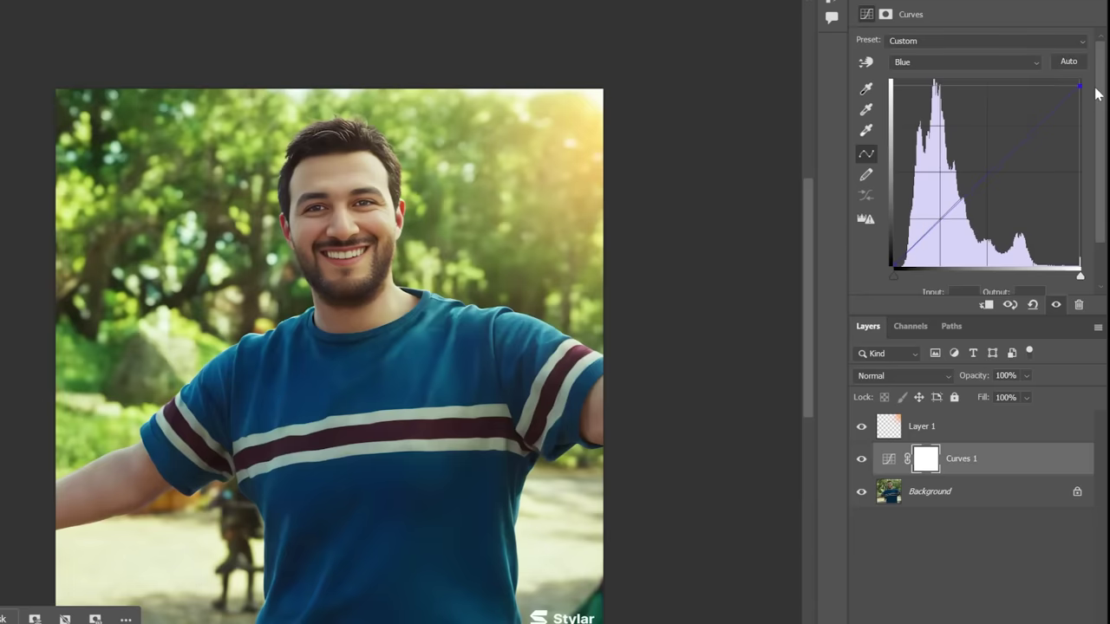
left_click_drag(899, 263, 888, 257)
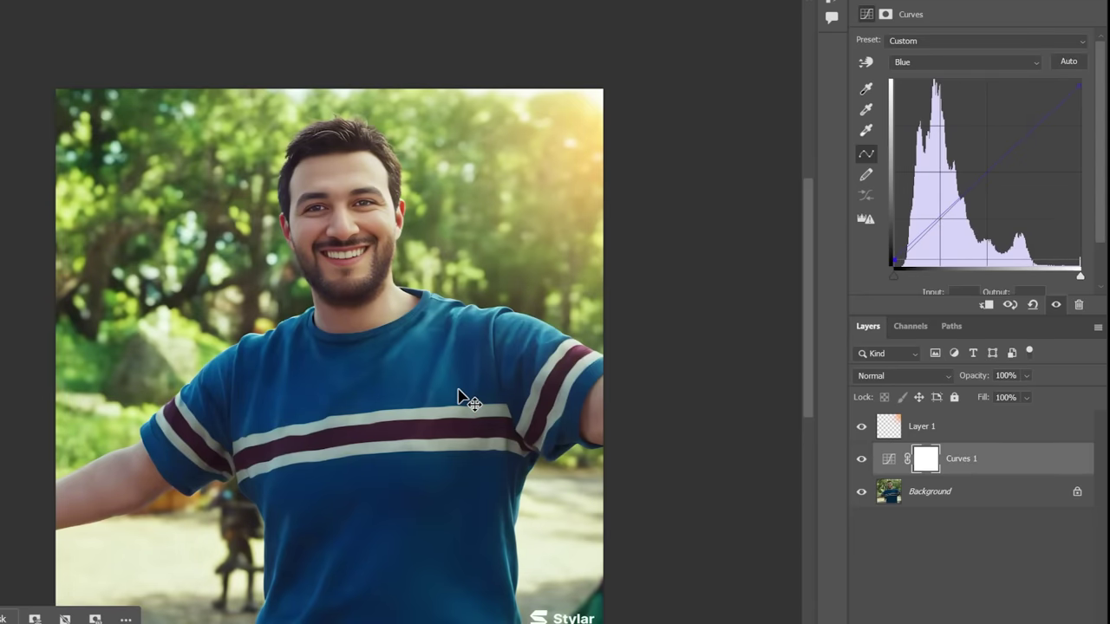
Hide the glow and Curves layers to compare the photo before and after.
scroll(459, 390, "down", 3)
scroll(459, 390, "up", 3)
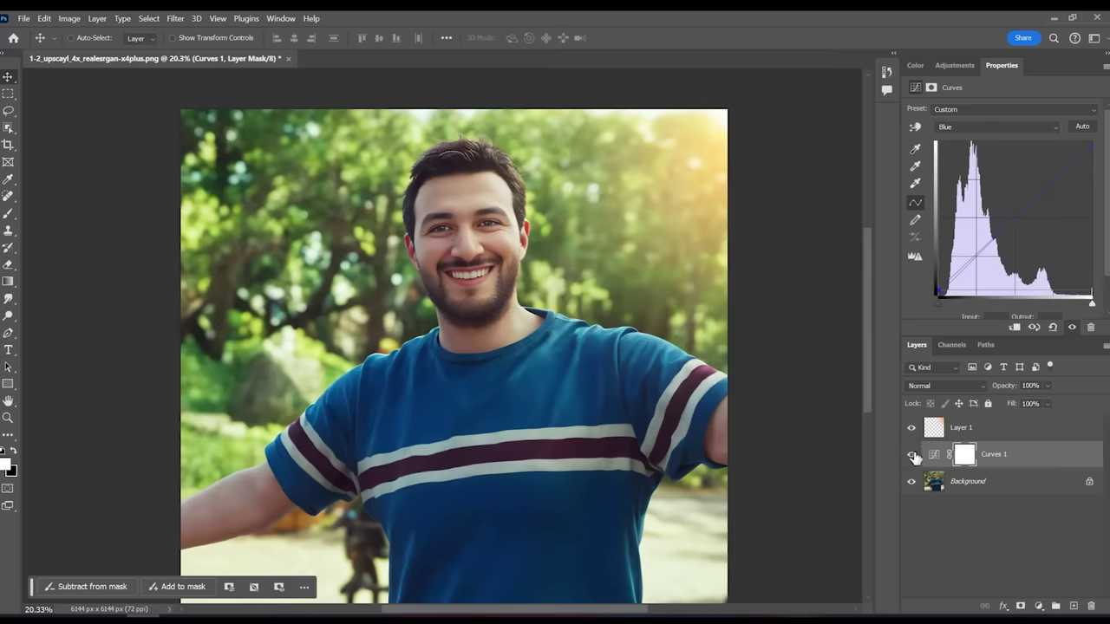
mouse_move(911, 455)
left_mouse_down()
mouse_move(910, 428)
mouse_move(919, 484)
mouse_move(913, 429)
mouse_move(912, 464)
left_mouse_up()
scroll(500, 325, "up", 3)
scroll(552, 304, "down", 1)
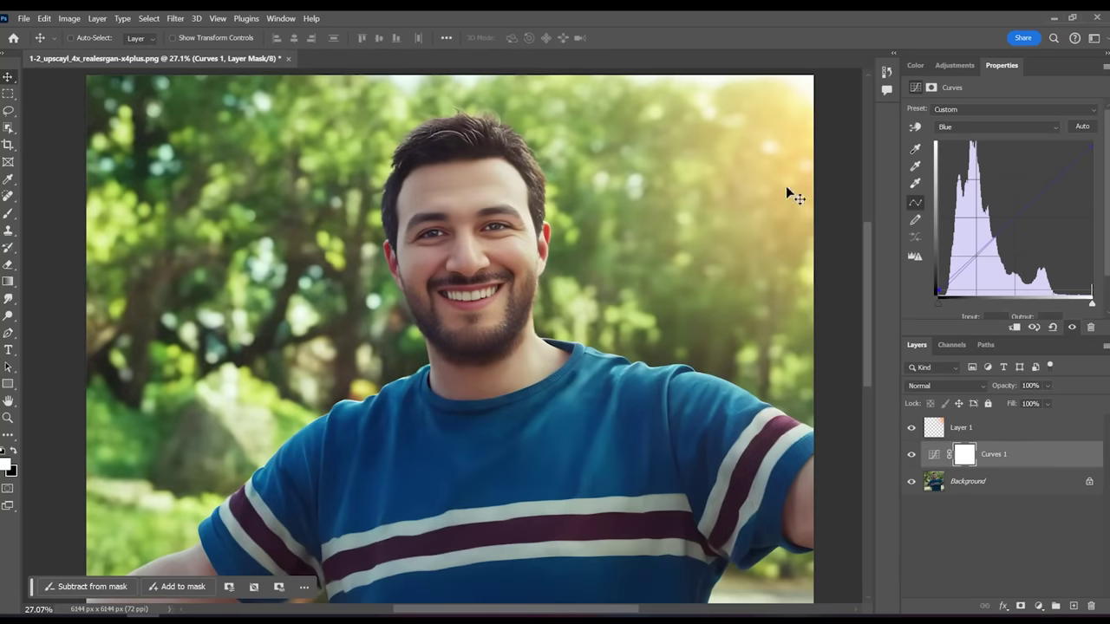